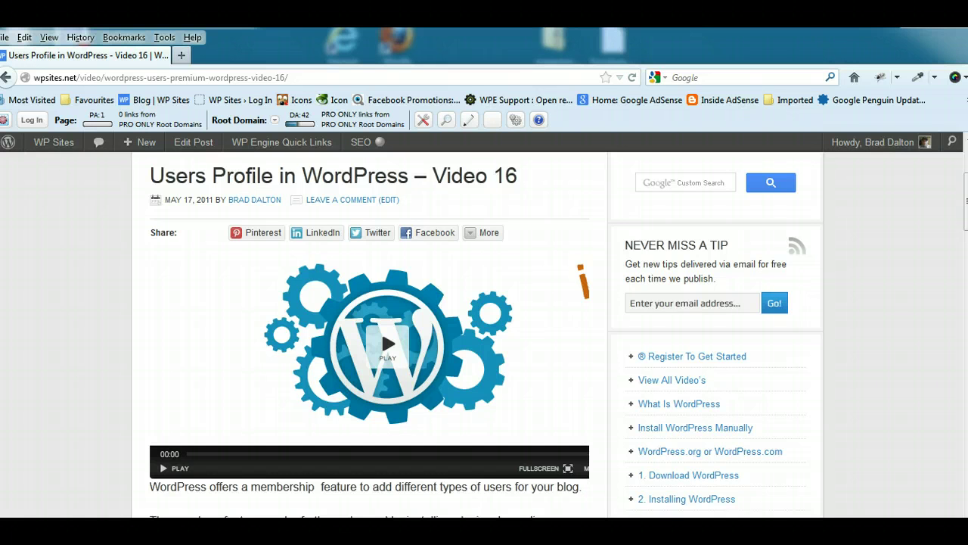
- Scroll through the wpsites.net user-roles article, then bring up the local site's front page
scroll(966, 220, down, 3)
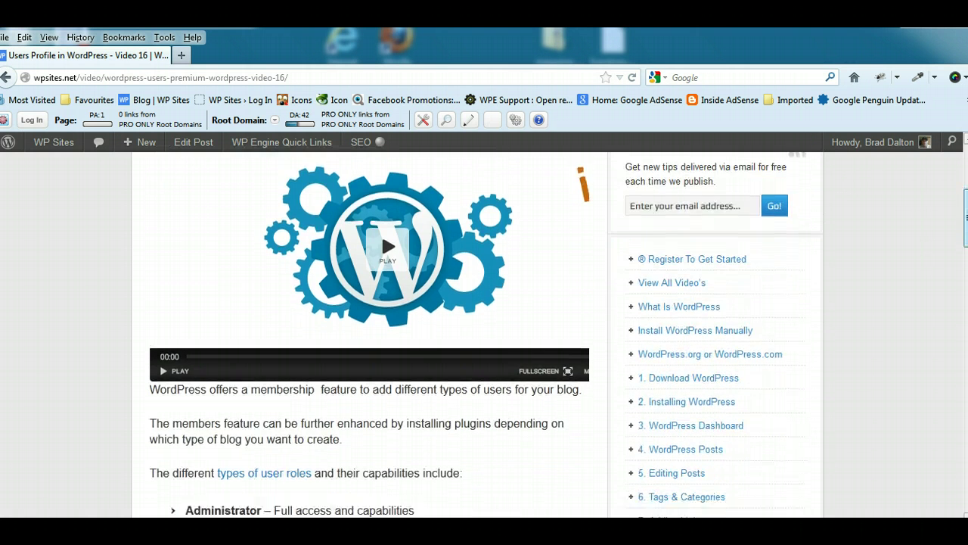
scroll(484, 338, down, 6)
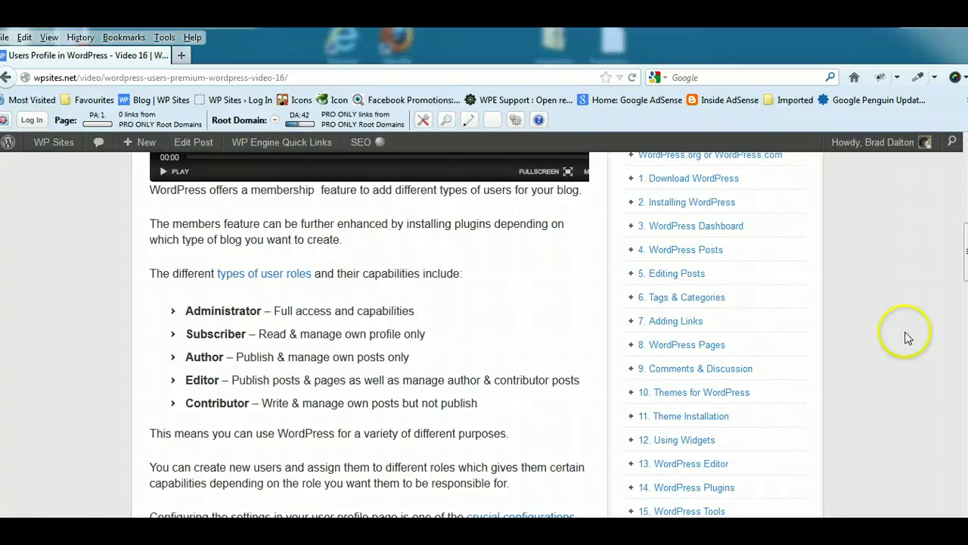
drag(966, 254, 966, 224)
scroll(484, 333, up, 4)
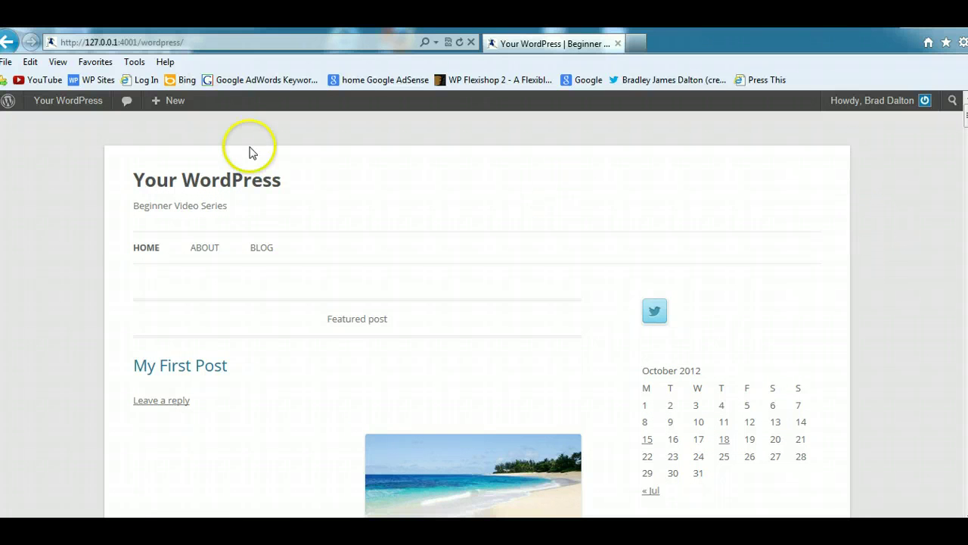
- Go to the Dashboard and open Users > Your Profile
mouse_move(65, 103)
click(57, 126)
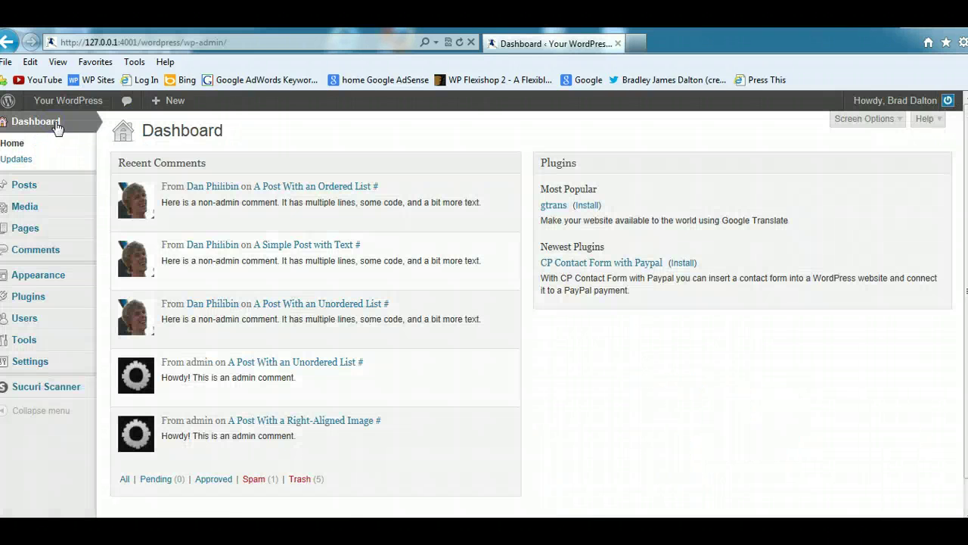
mouse_move(49, 318)
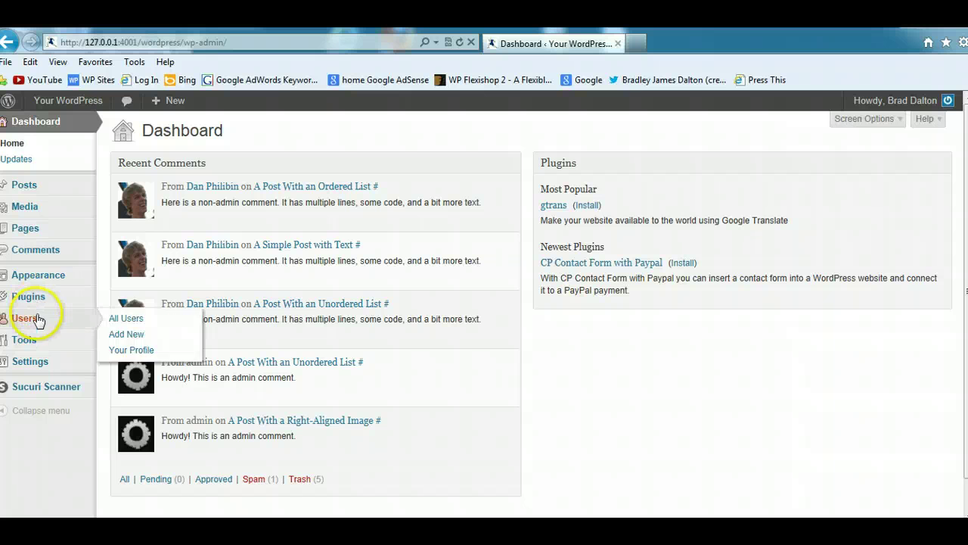
click(141, 351)
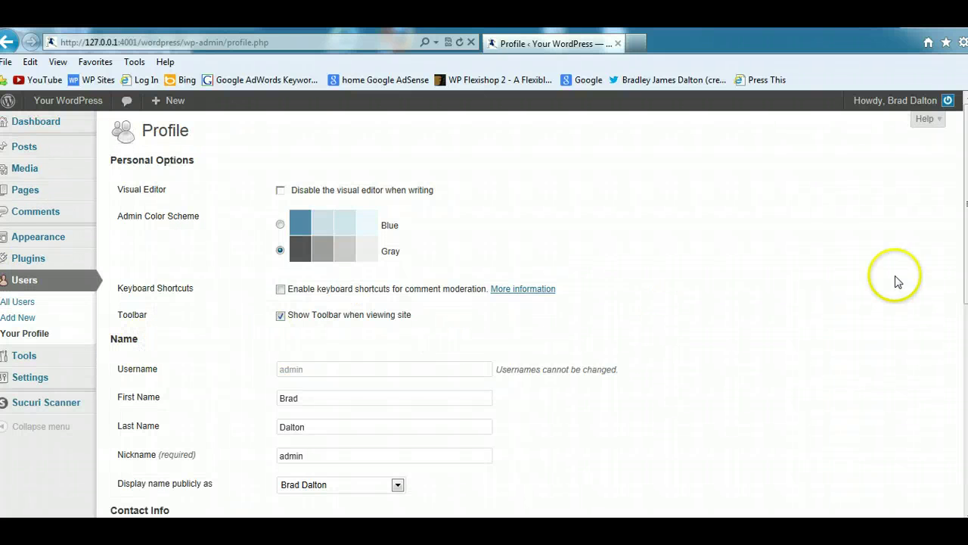
scroll(893, 277, down, 2)
scroll(399, 283, down, 2)
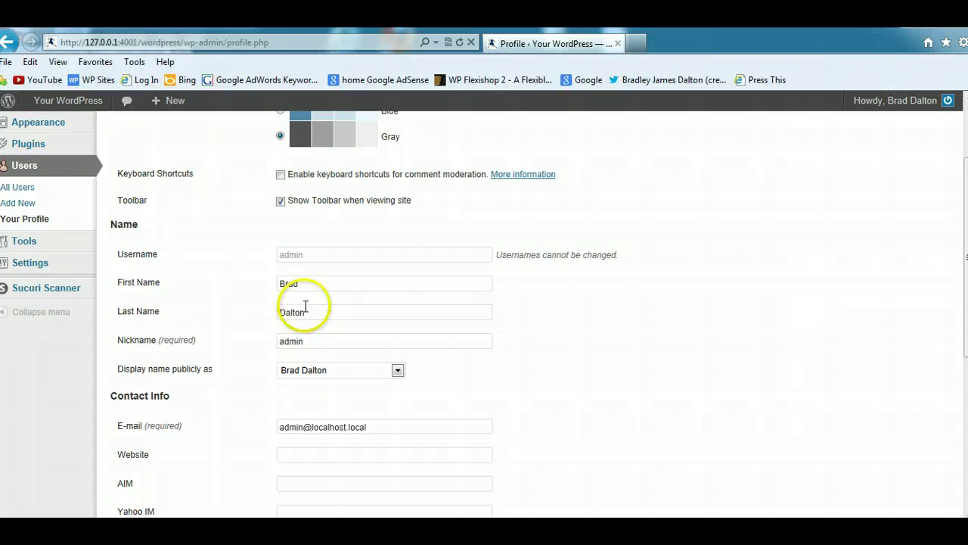
- Try 'admin' and 'Brad' as the public display name, then settle on Brad Dalton
drag(310, 313, 255, 313)
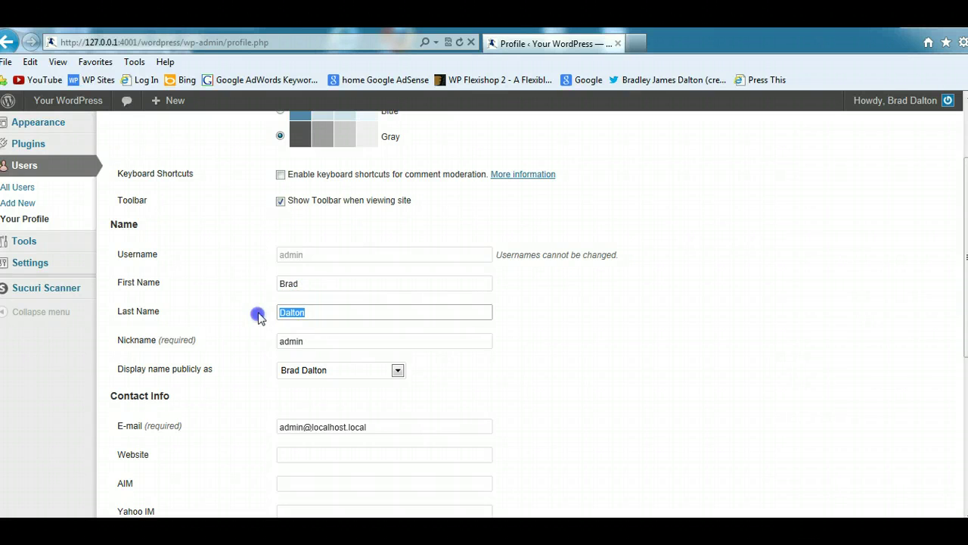
click(318, 313)
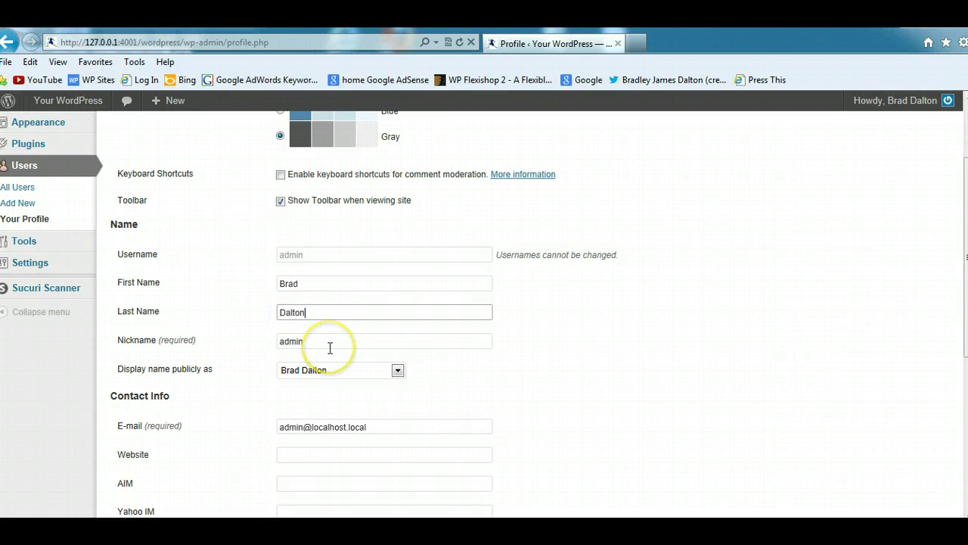
click(397, 370)
click(311, 382)
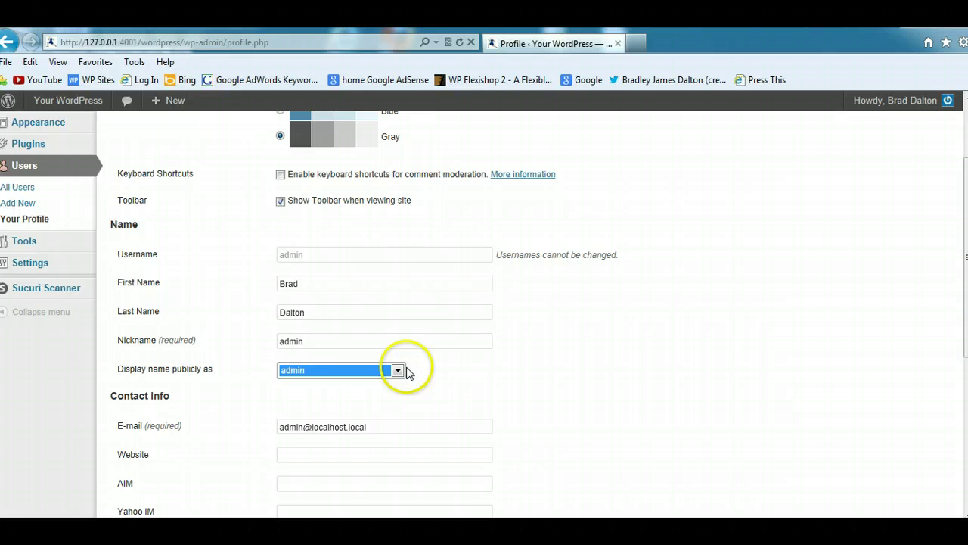
click(397, 369)
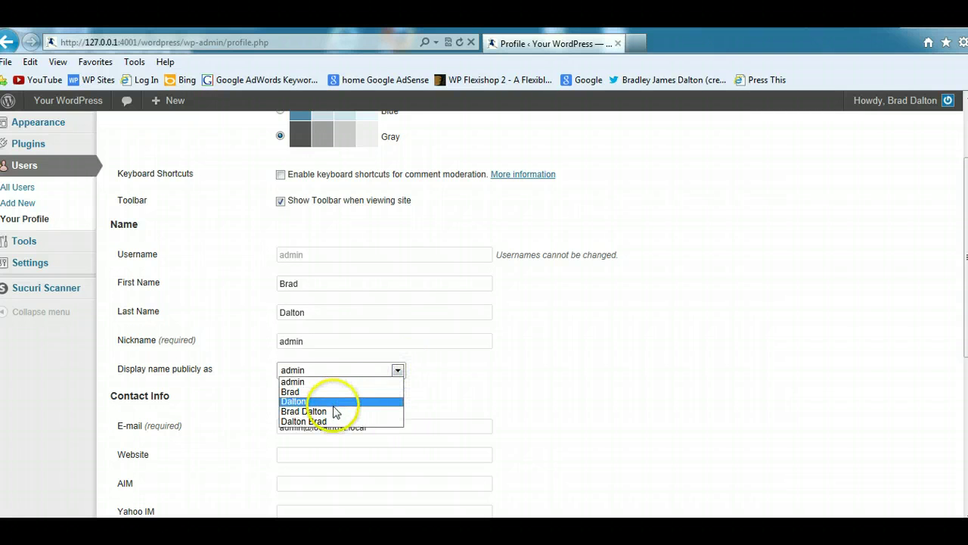
click(324, 393)
click(397, 370)
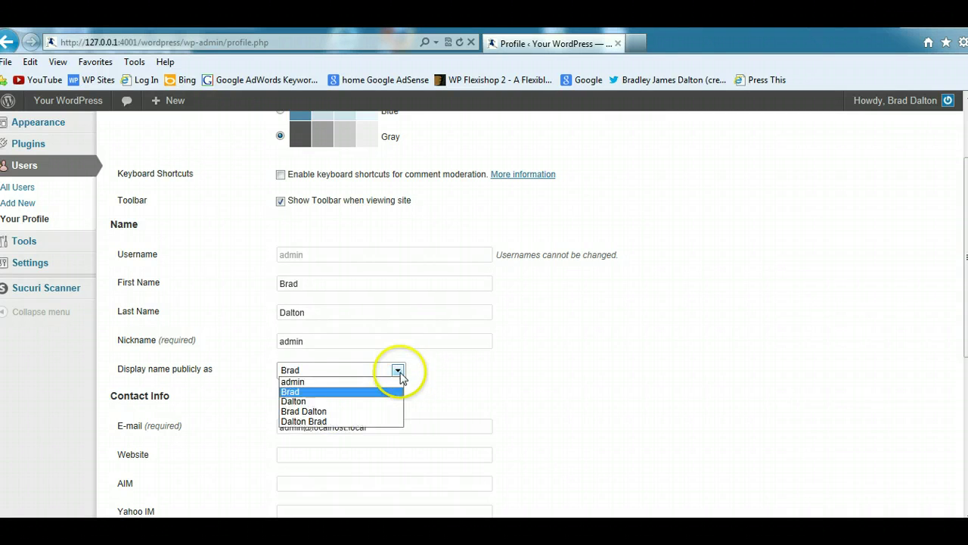
click(343, 412)
- Scroll down and review the profile's e-mail address field
scroll(945, 295, down, 3)
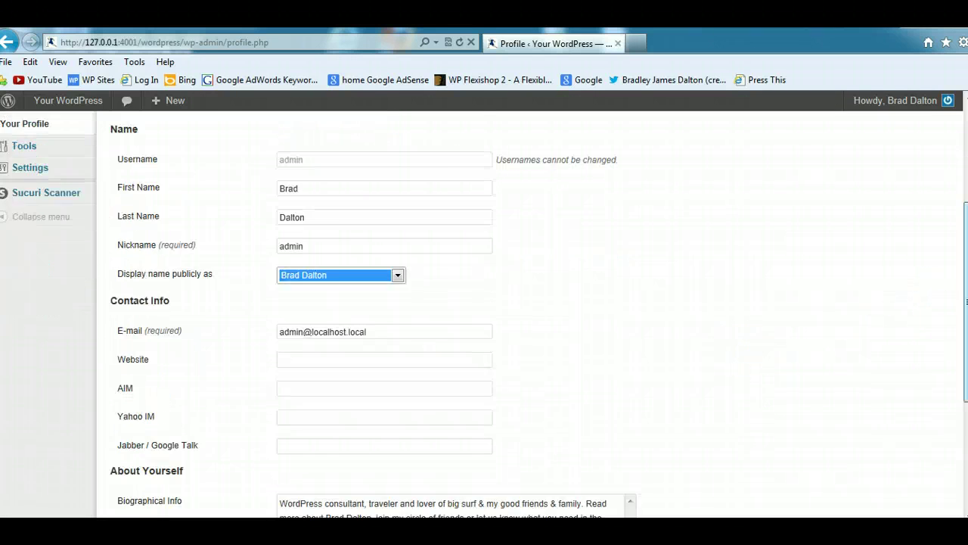
drag(376, 262, 251, 262)
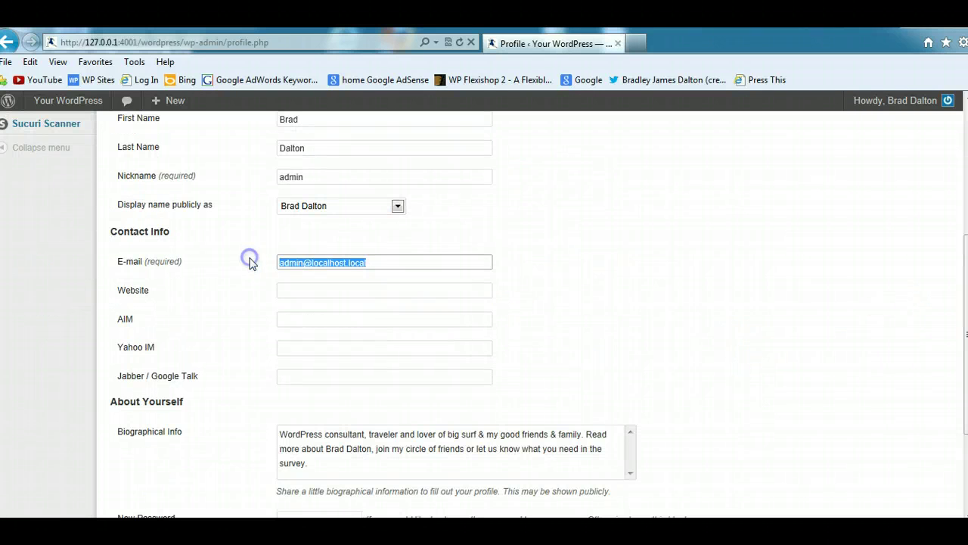
click(380, 261)
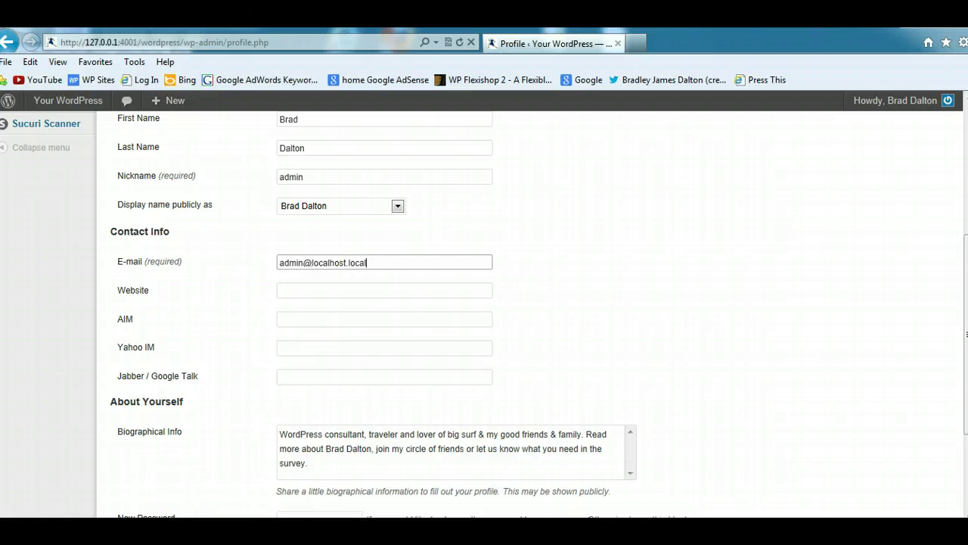
- Switch to the Gravatar home page and click into its email sign-up field
mouse_move(189, 514)
click(215, 494)
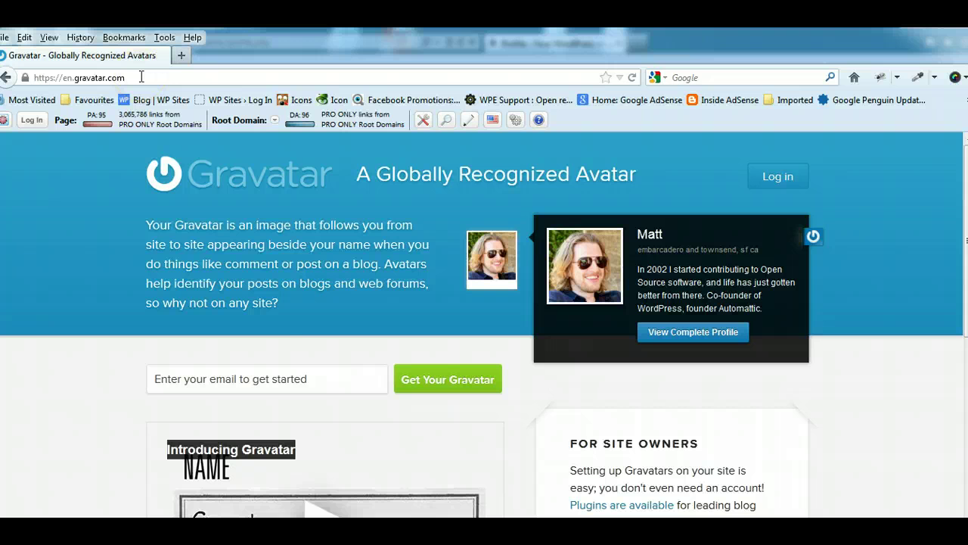
click(335, 374)
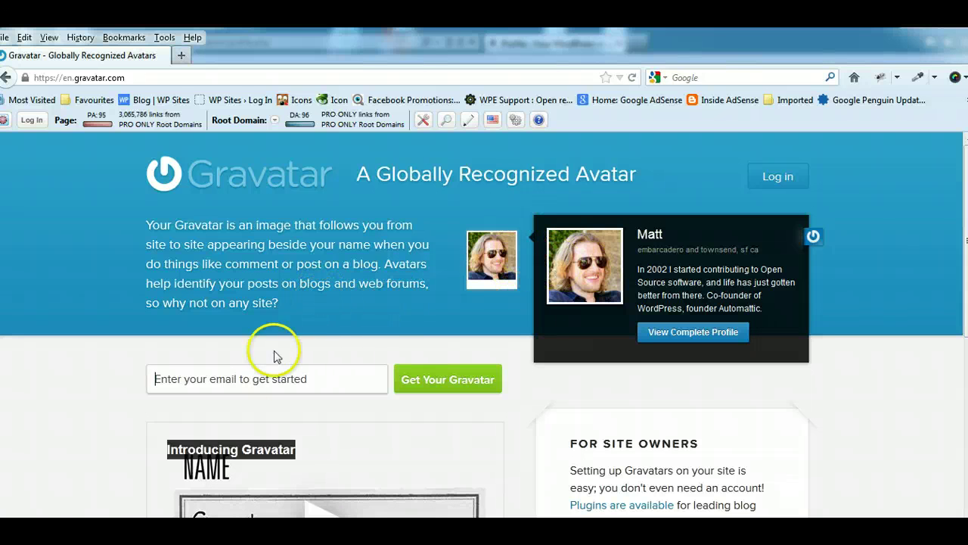
- In the user-profile article, inspect the author box and its avatar's Gravatar hovercard
mouse_move(189, 530)
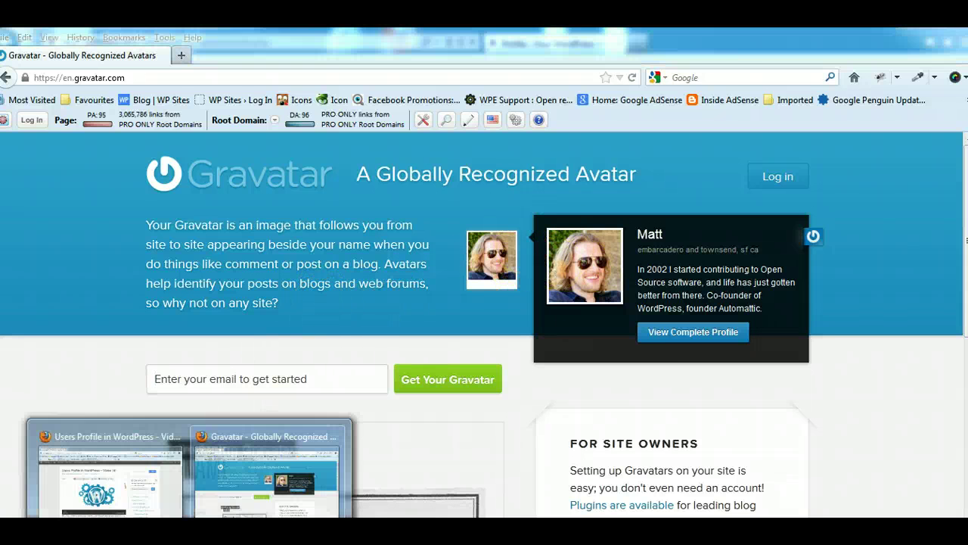
click(177, 510)
scroll(484, 333, down, 15)
scroll(370, 333, down, 5)
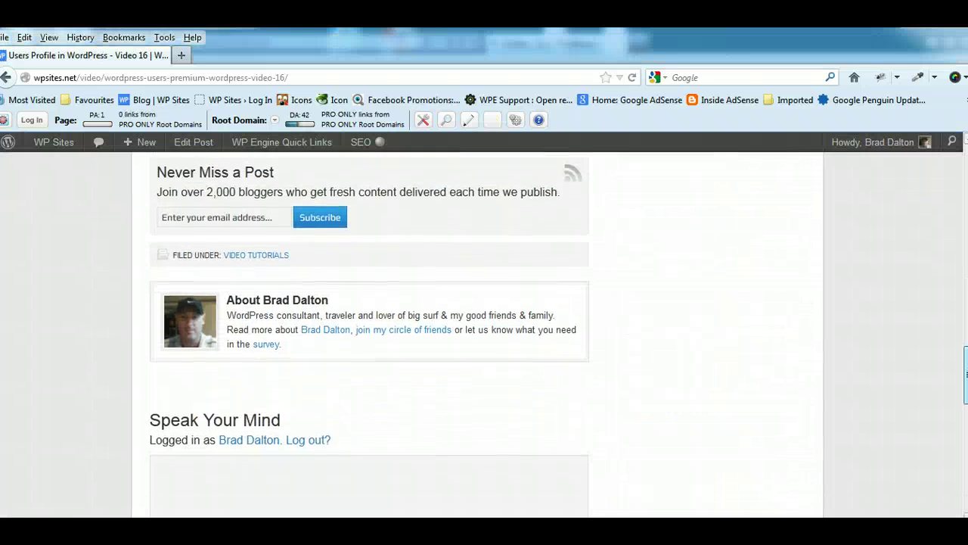
drag(323, 310, 225, 248)
click(346, 298)
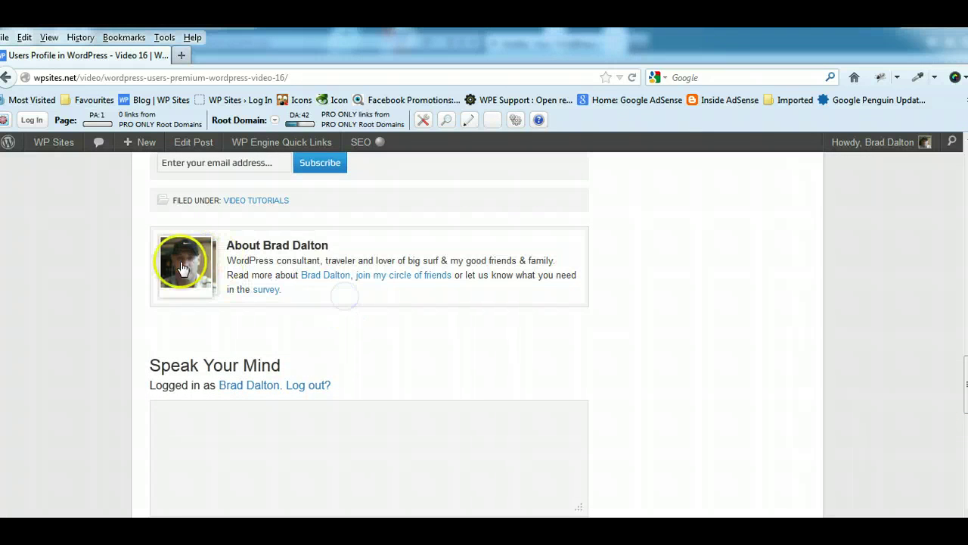
mouse_move(203, 257)
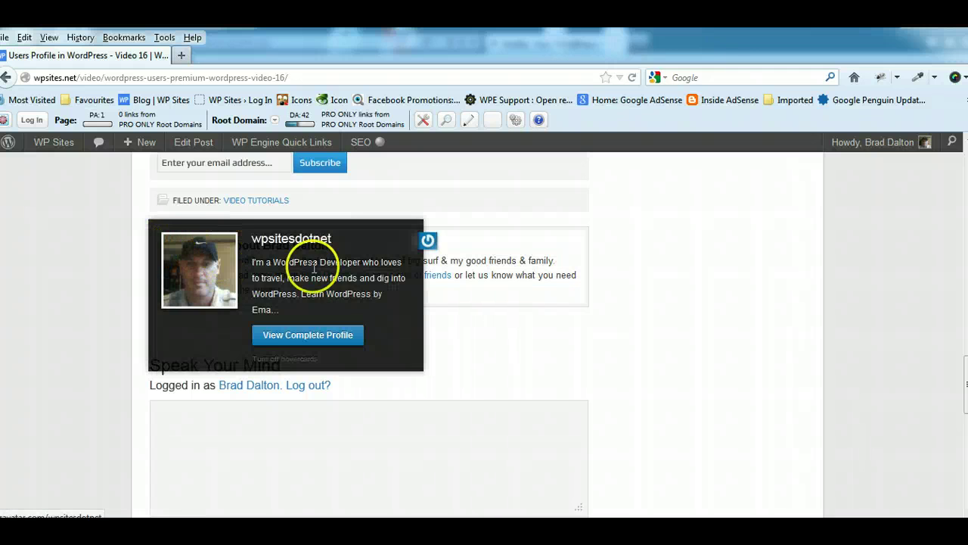
scroll(484, 332, down, 5)
scroll(484, 333, down, 1)
scroll(484, 333, up, 7)
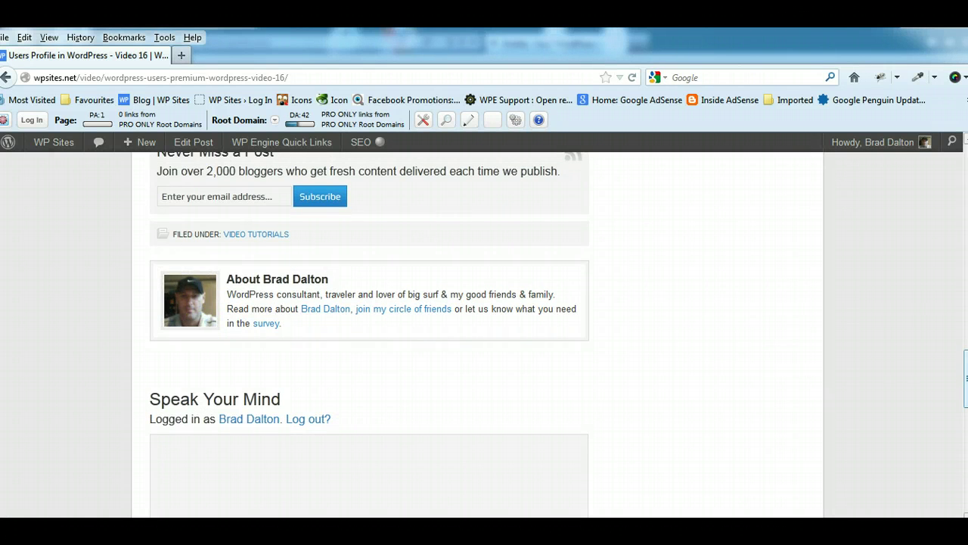
scroll(484, 333, down, 3)
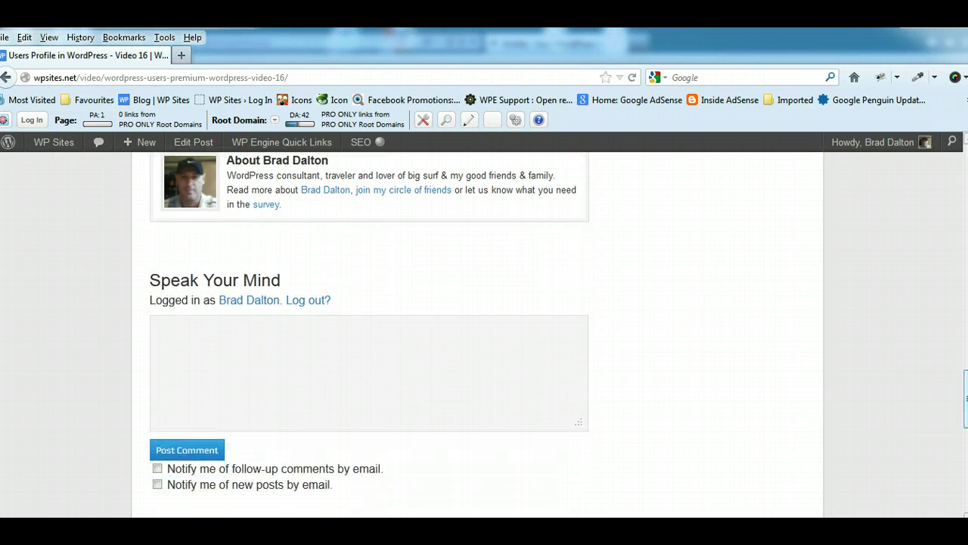
scroll(484, 333, up, 3)
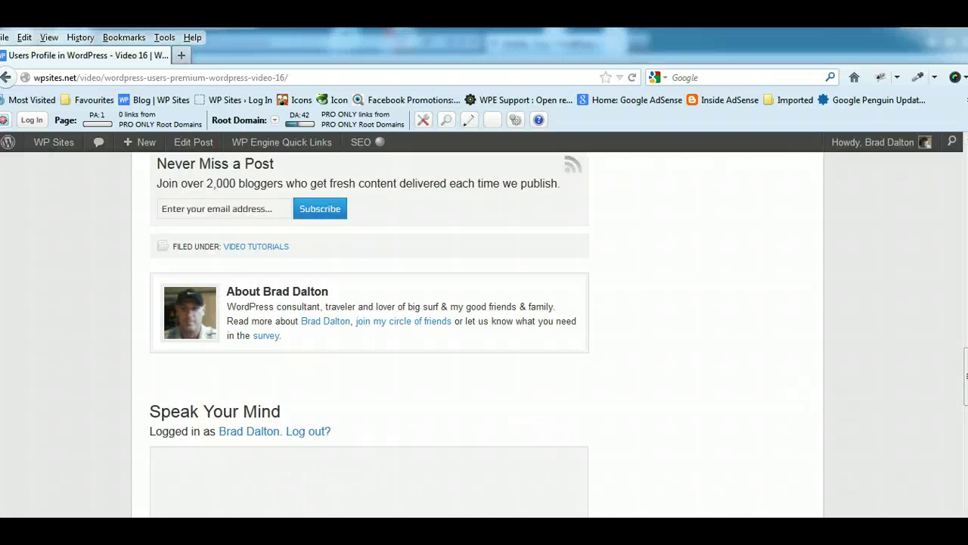
- Glance at Gravatar, then return to the WordPress profile's Contact Info section
click(266, 502)
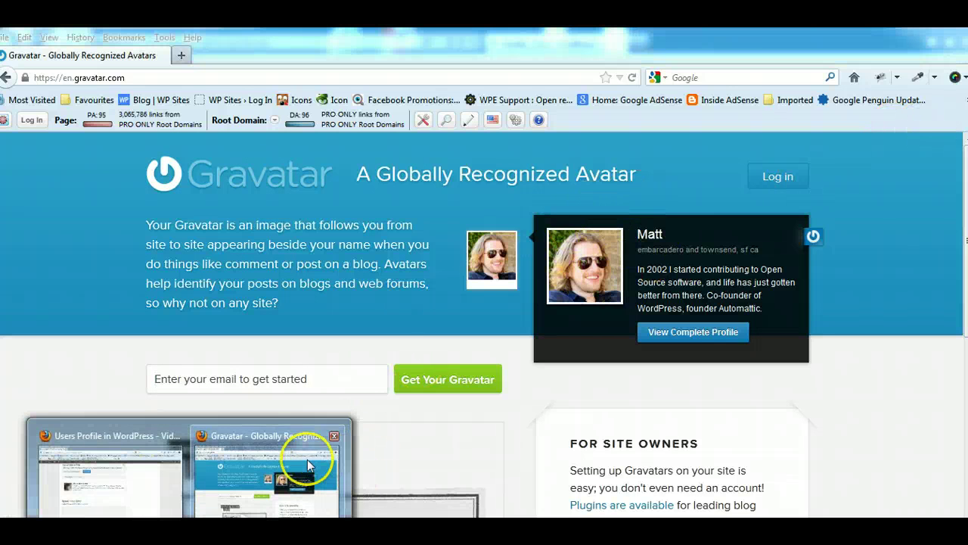
click(134, 492)
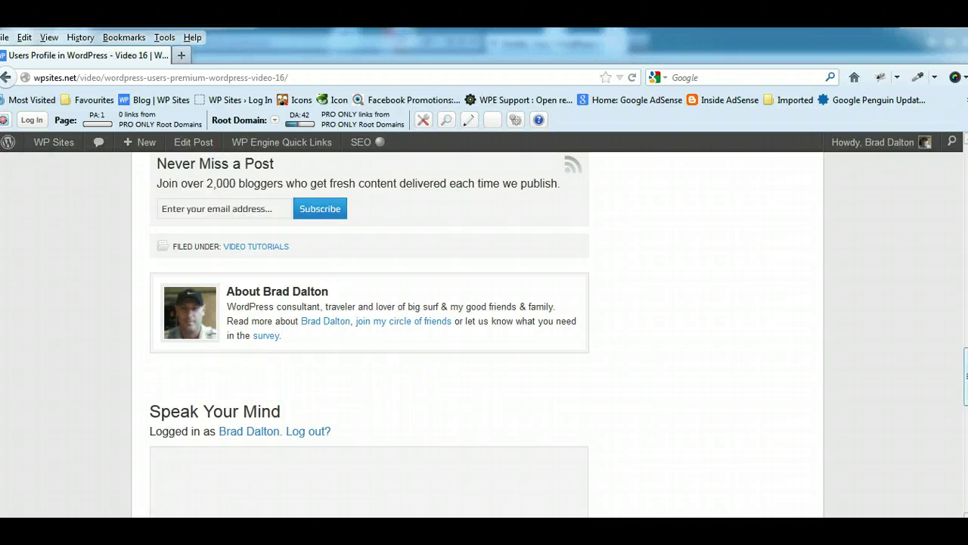
scroll(870, 364, up, 1)
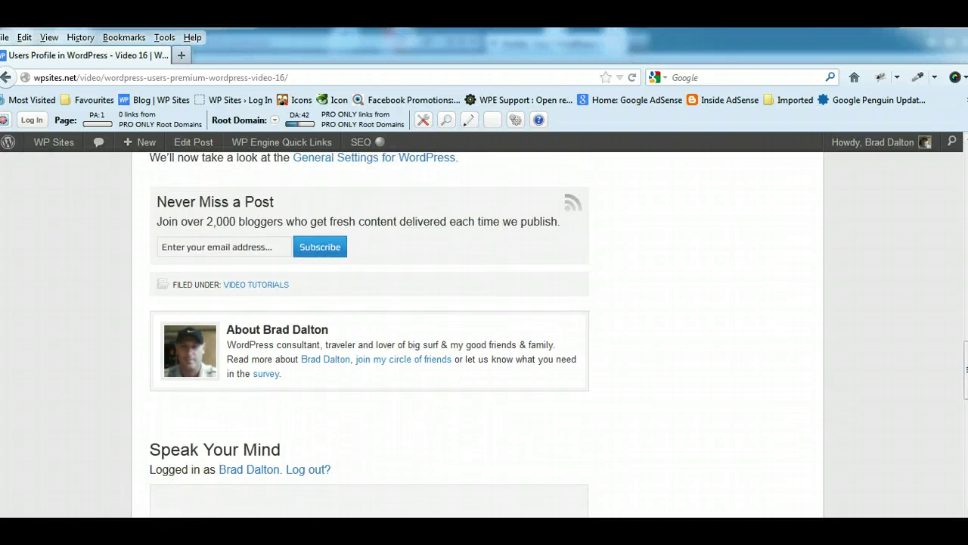
click(151, 530)
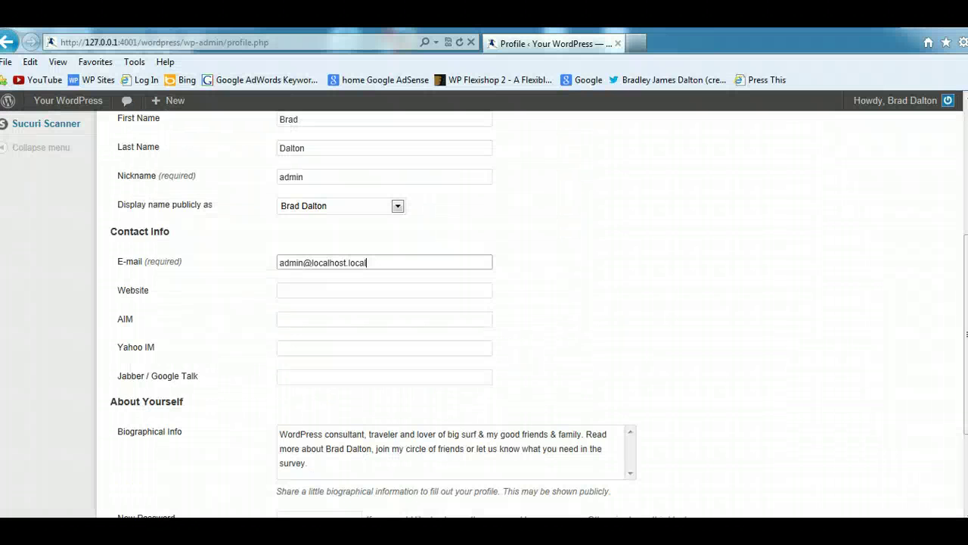
- Review the Biographical Info text on your profile
click(797, 231)
scroll(950, 318, down, 2)
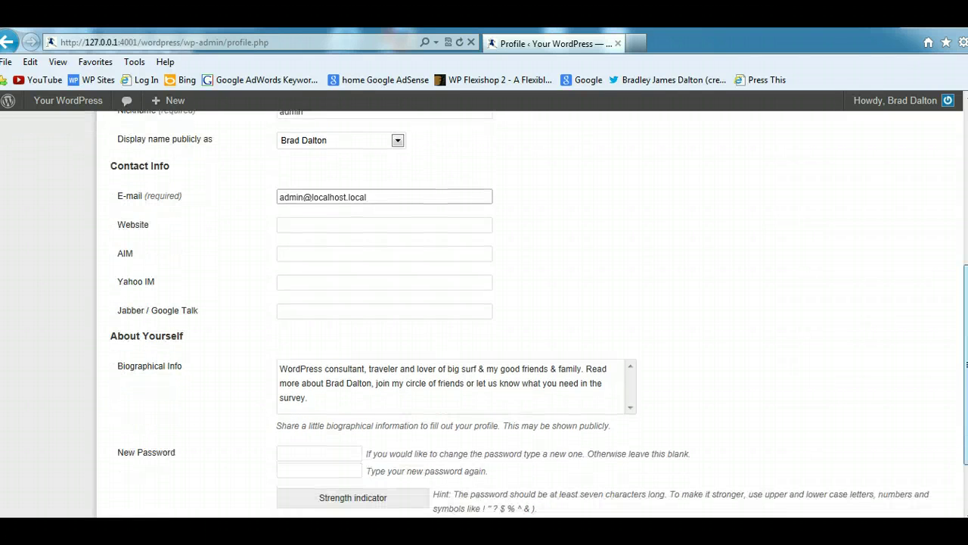
scroll(807, 256, up, 3)
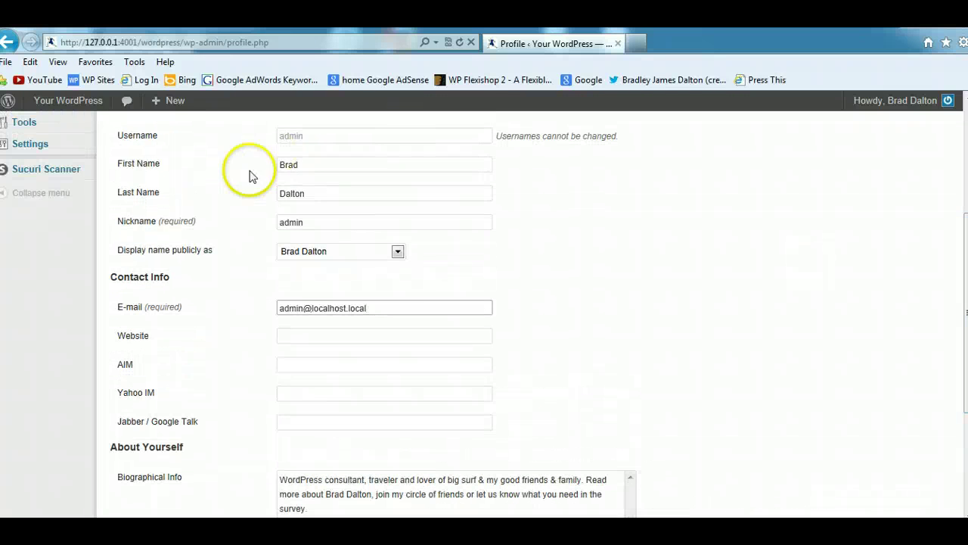
scroll(503, 373, down, 5)
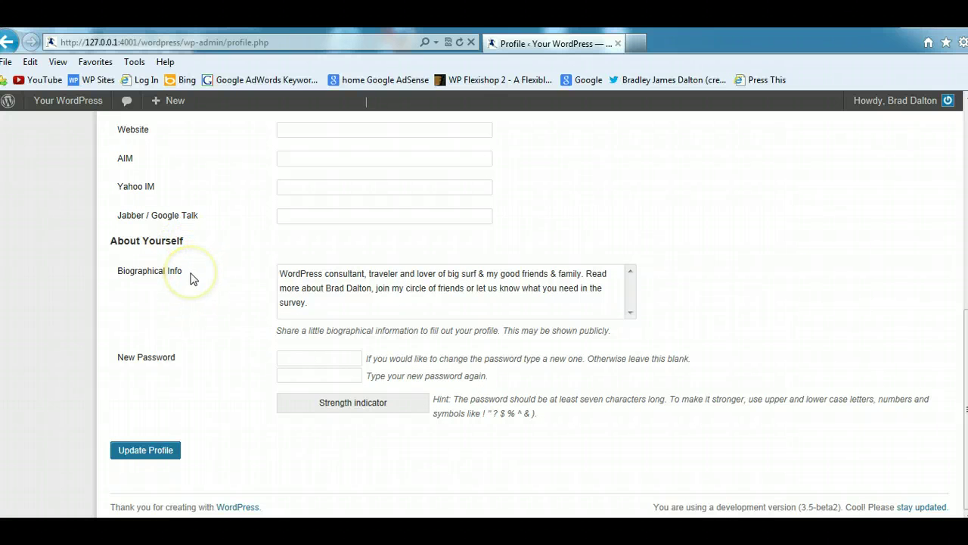
drag(320, 308, 272, 266)
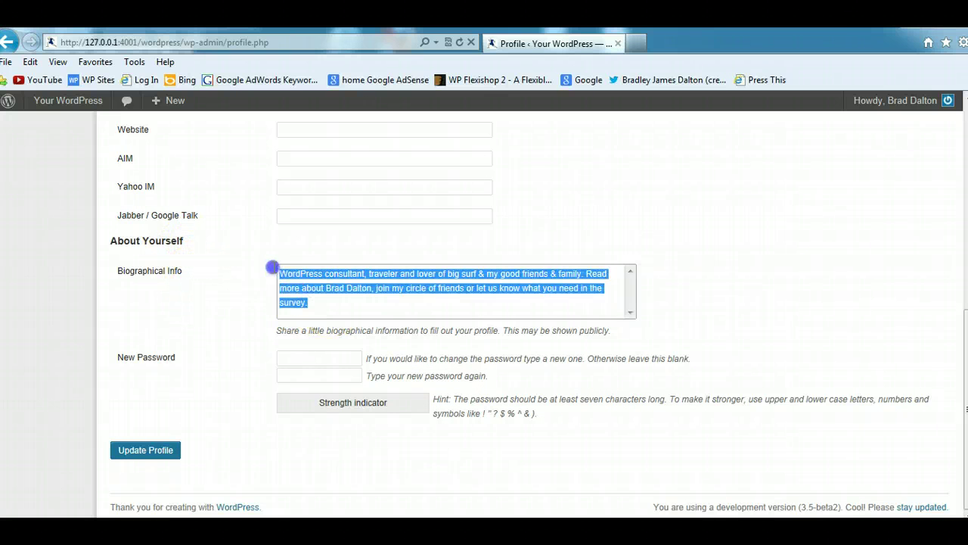
click(339, 307)
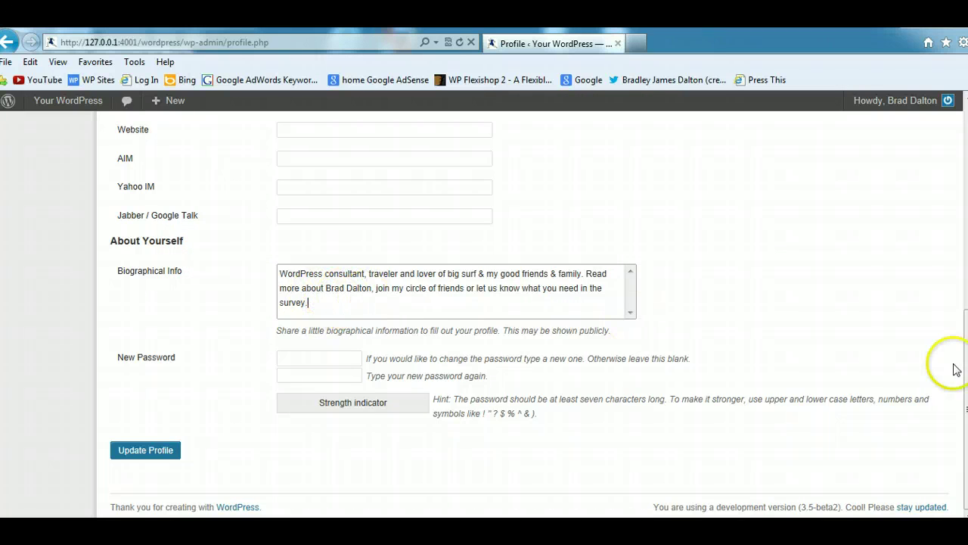
scroll(955, 369, up, 5)
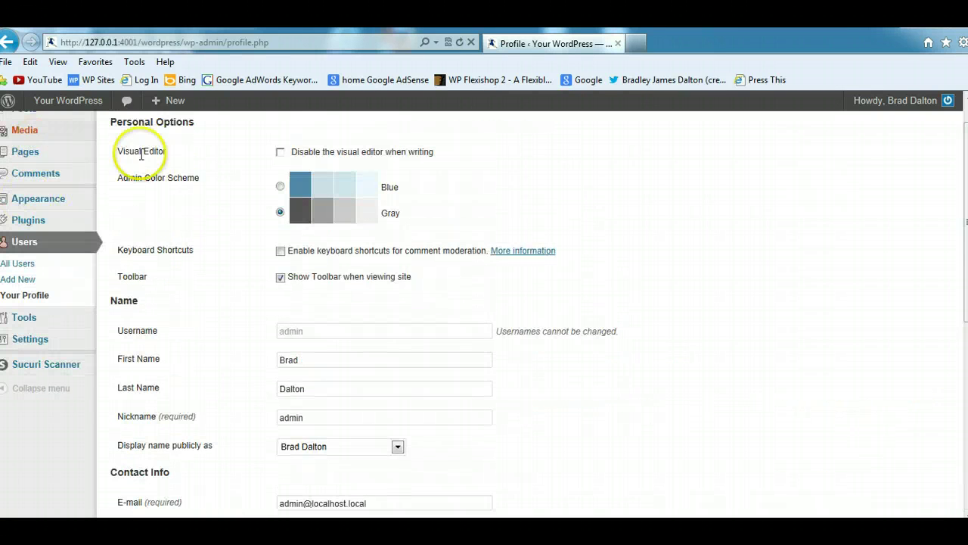
scroll(746, 195, up, 2)
mouse_move(40, 200)
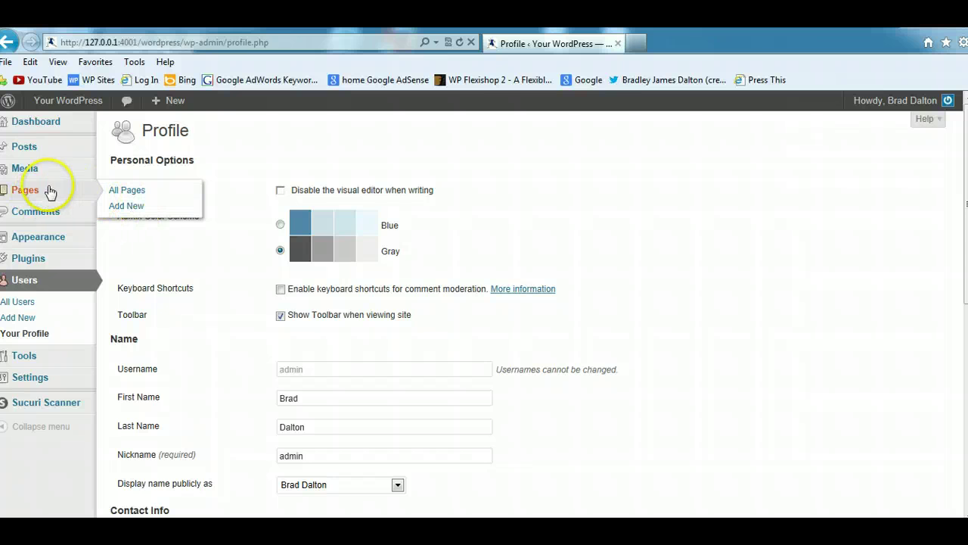
mouse_move(57, 147)
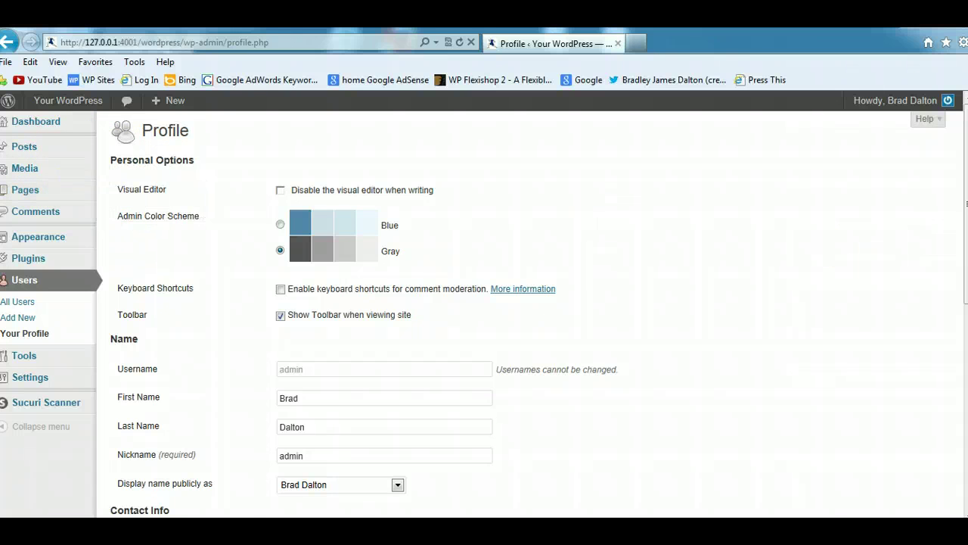
scroll(752, 438, down, 6)
drag(312, 303, 271, 271)
- Compare with the published blog's author bio, then save the profile with Update Profile
click(237, 514)
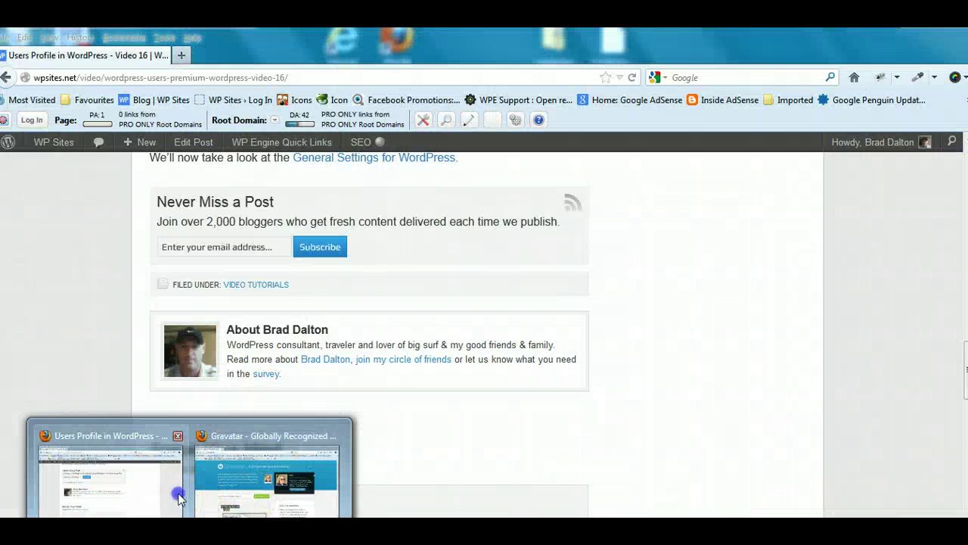
click(180, 496)
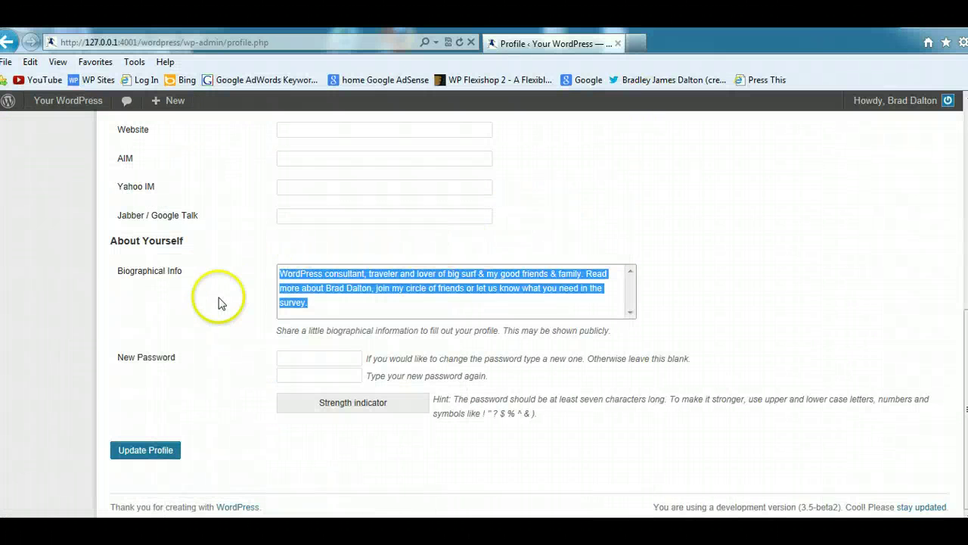
click(218, 303)
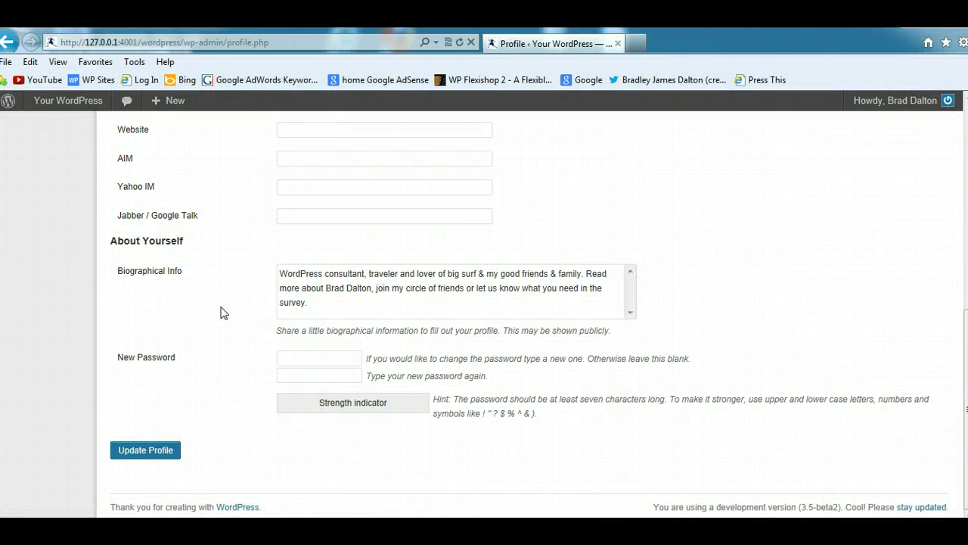
drag(330, 308, 264, 264)
click(335, 303)
click(304, 359)
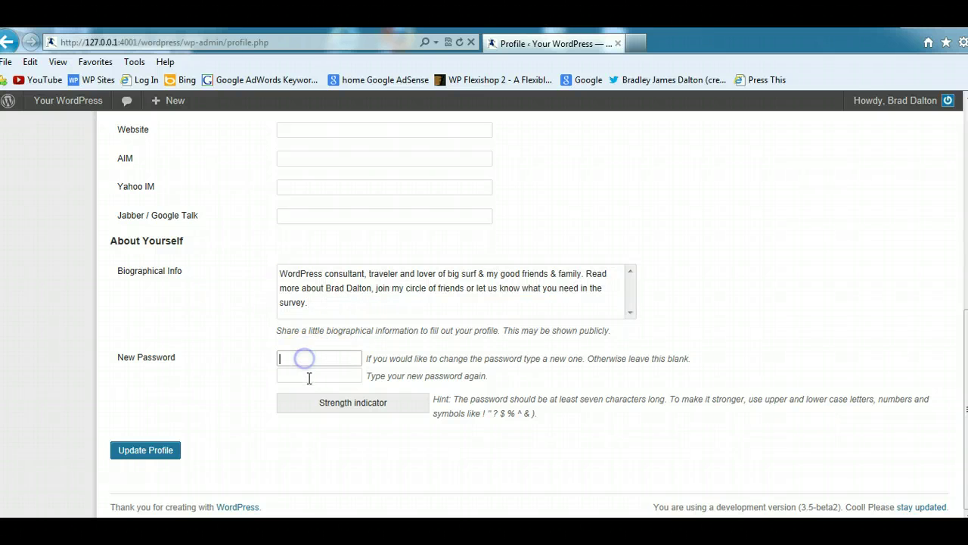
click(166, 450)
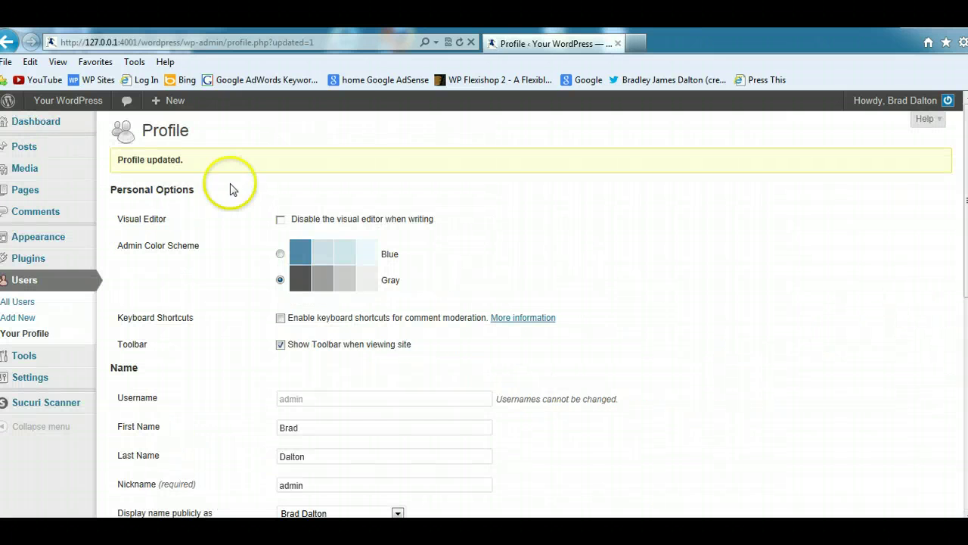
mouse_move(56, 106)
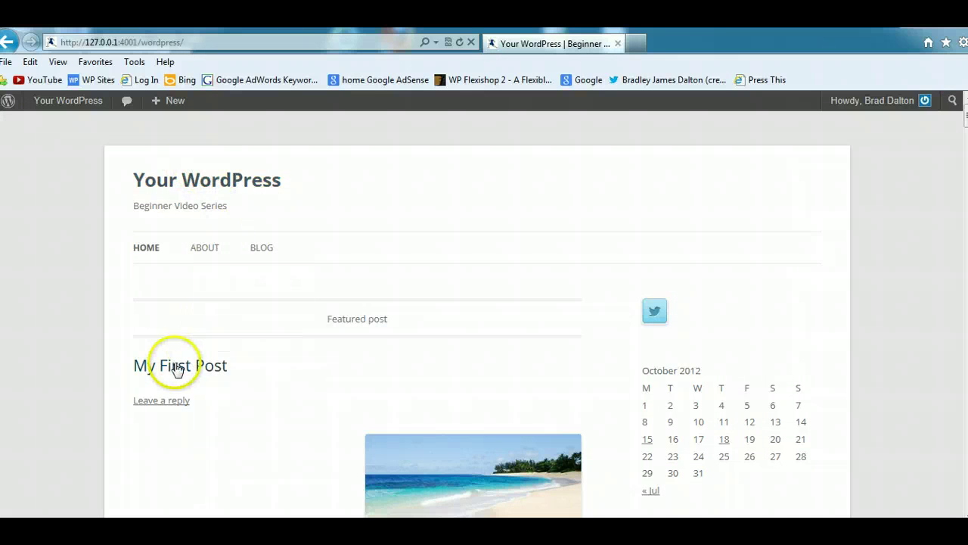
- View My First Post, return home, then open Your WordPress > Themes
click(176, 368)
scroll(807, 270, down, 10)
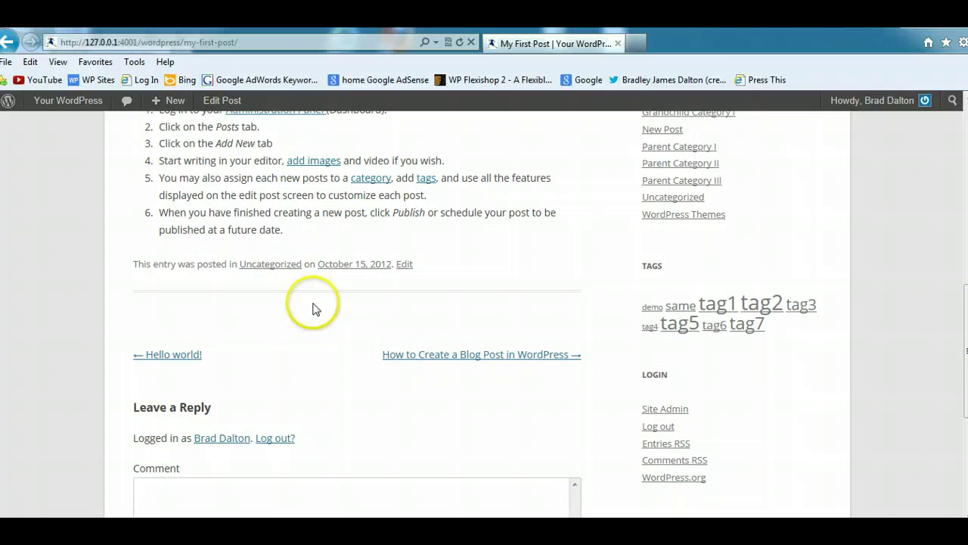
scroll(873, 363, up, 10)
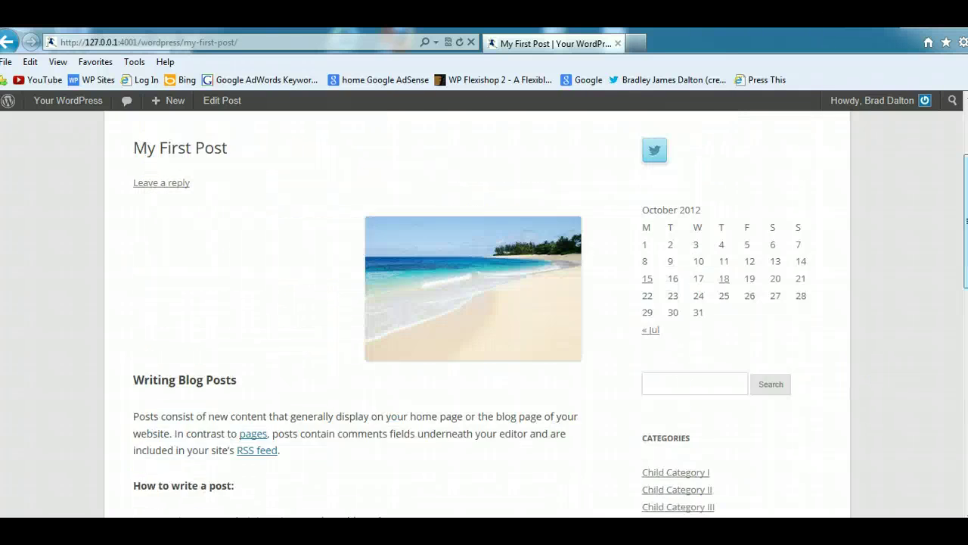
scroll(205, 156, up, 3)
click(5, 42)
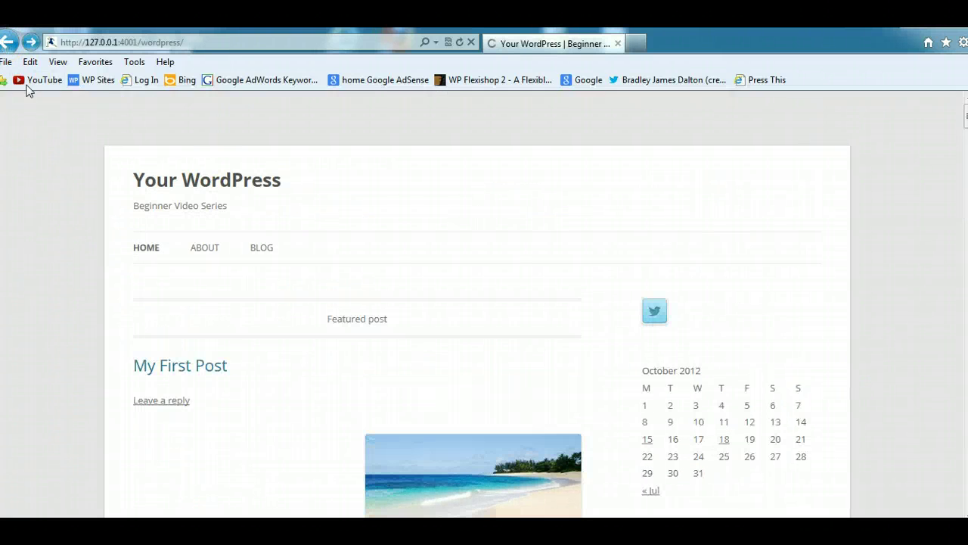
mouse_move(46, 100)
click(48, 143)
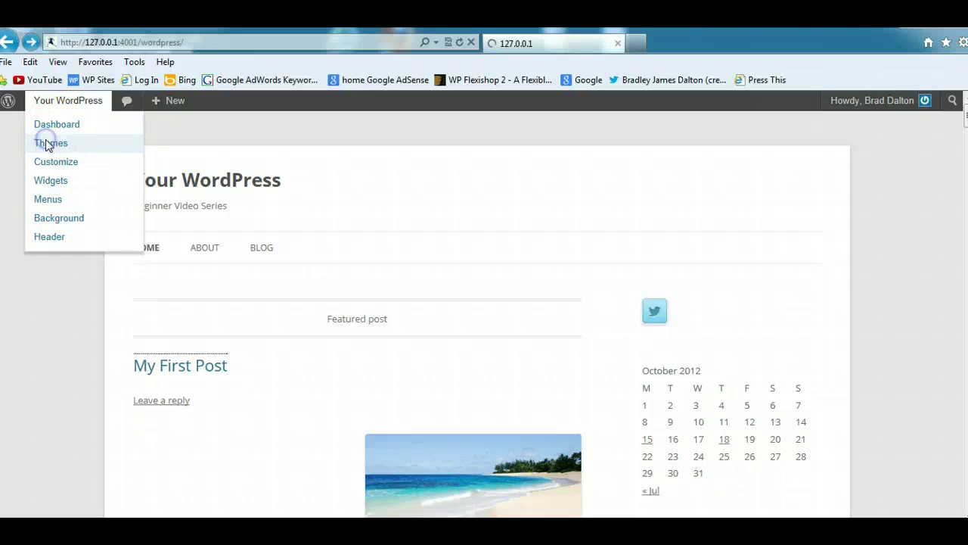
scroll(914, 264, down, 3)
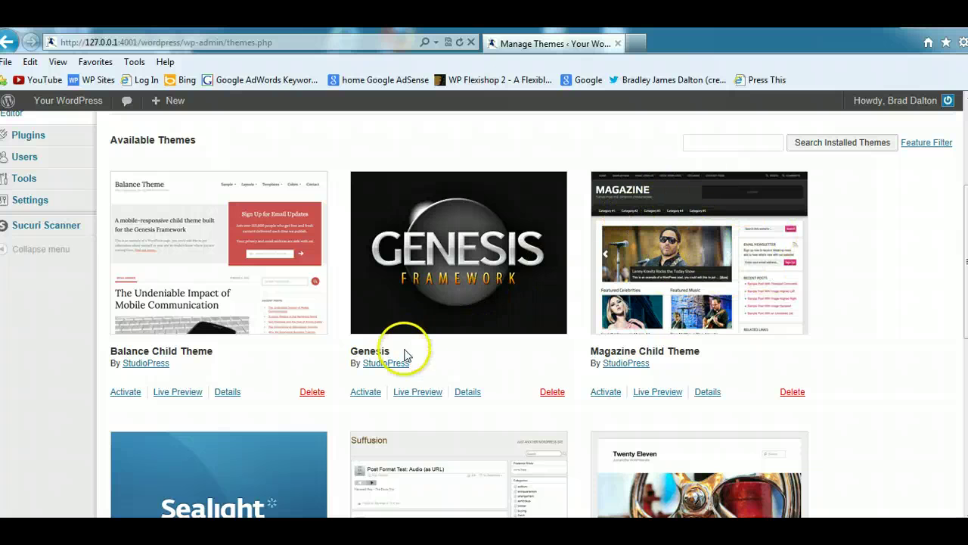
- Activate the Genesis theme and go back to Users > Your Profile
click(361, 396)
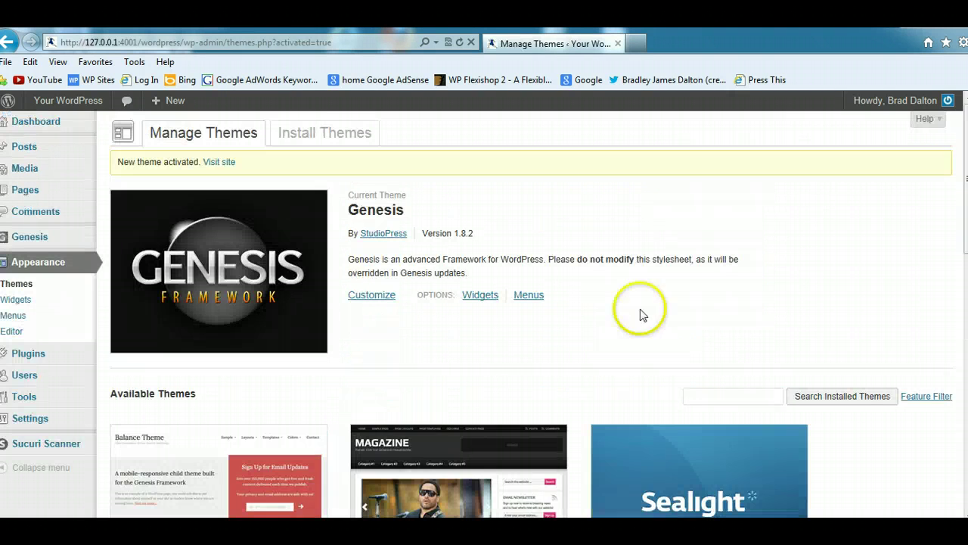
scroll(925, 242, down, 3)
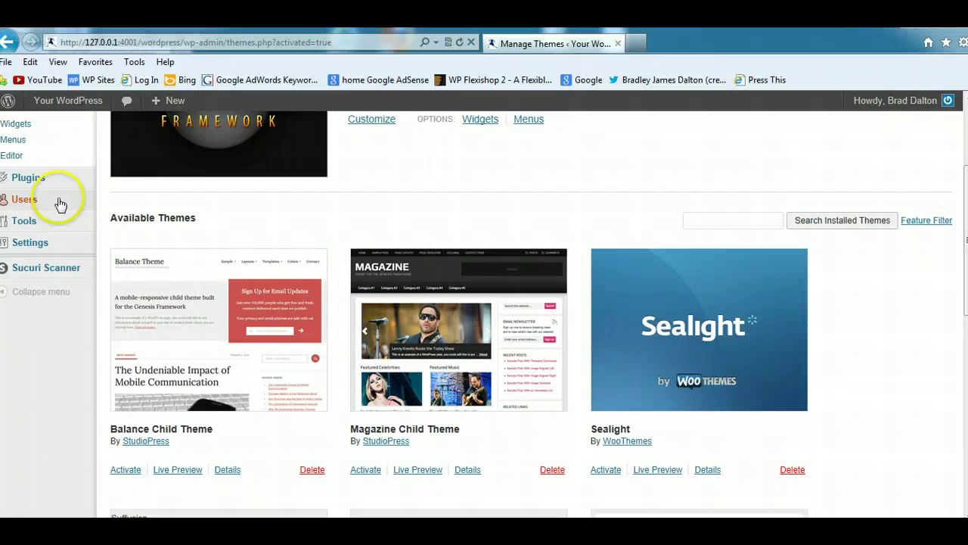
mouse_move(57, 200)
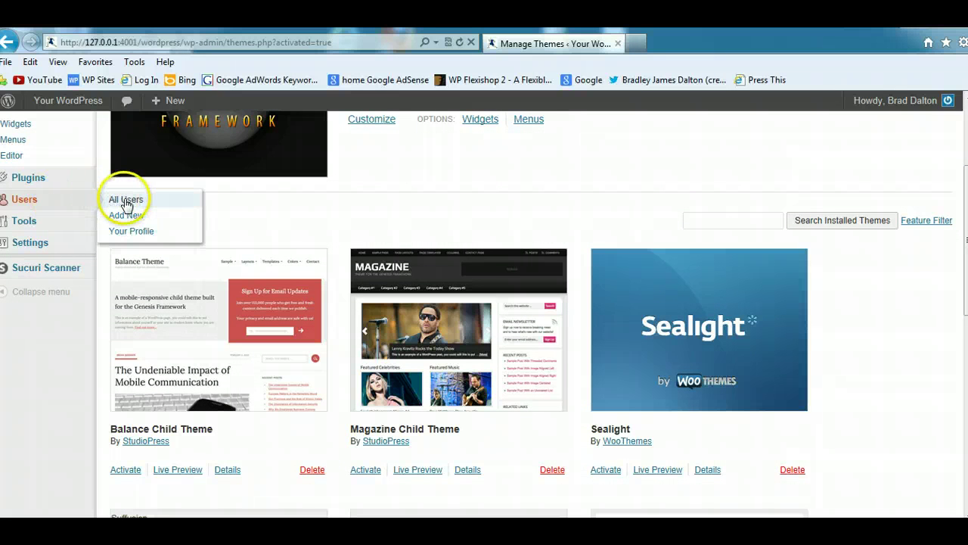
mouse_move(45, 175)
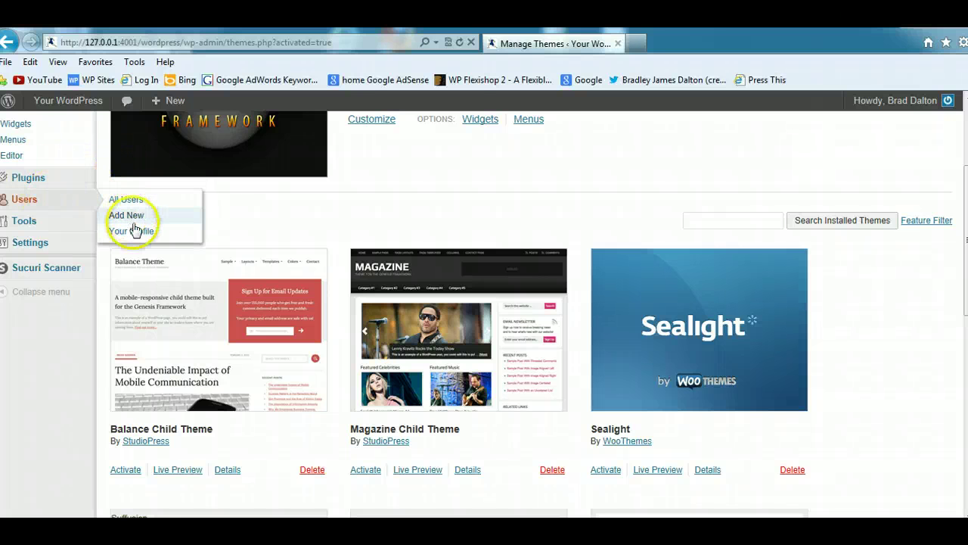
click(135, 230)
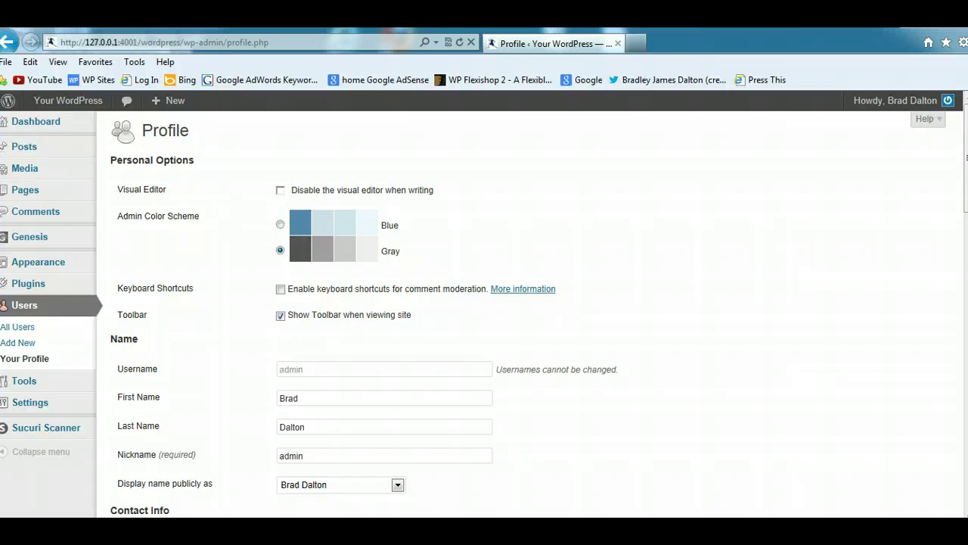
- Update the profile with both Author Box checkboxes ticked, then visit the site
scroll(530, 316, down, 10)
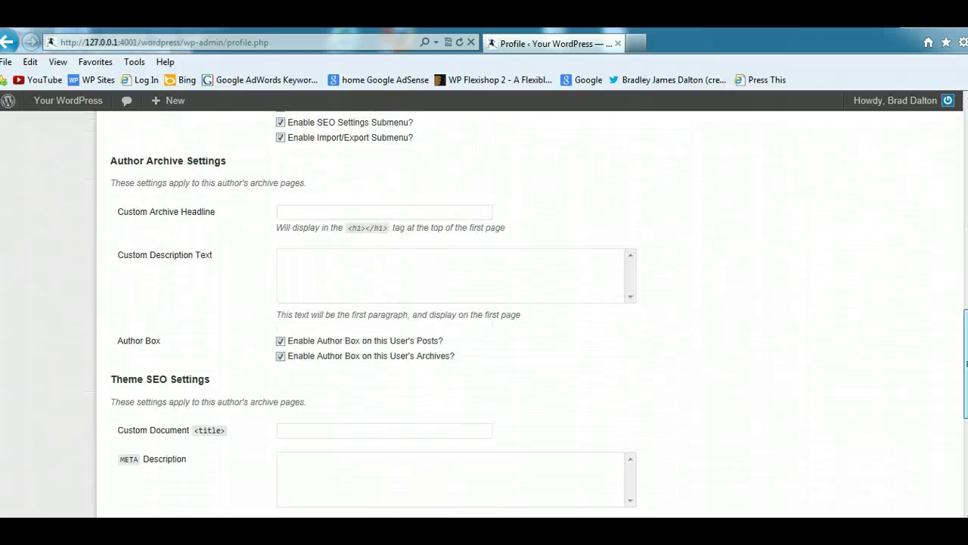
scroll(800, 396, down, 2)
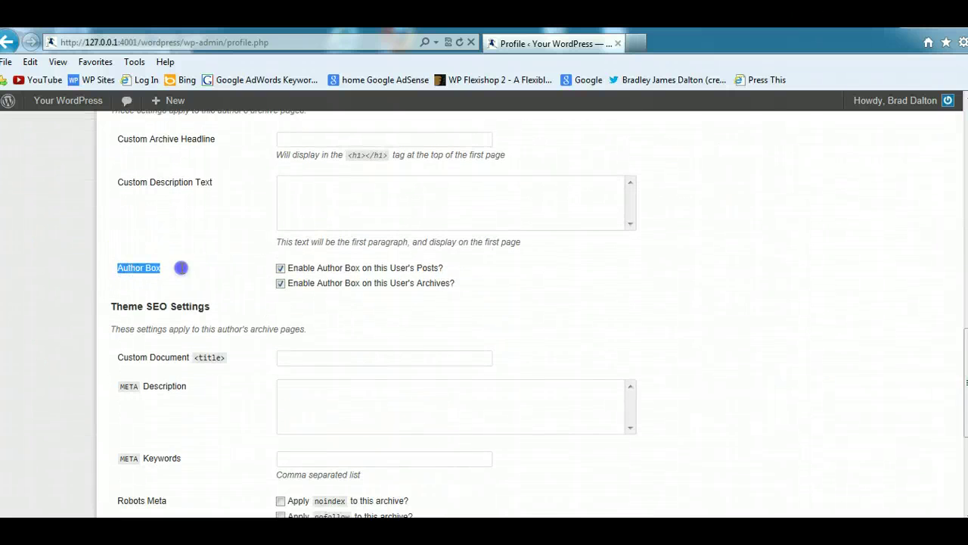
drag(331, 274, 426, 295)
click(489, 306)
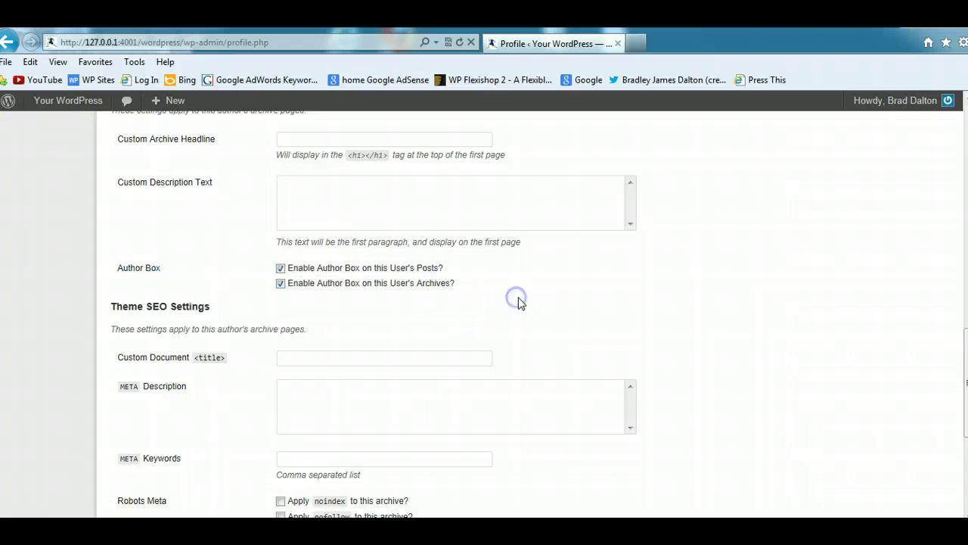
scroll(519, 298, down, 5)
click(138, 450)
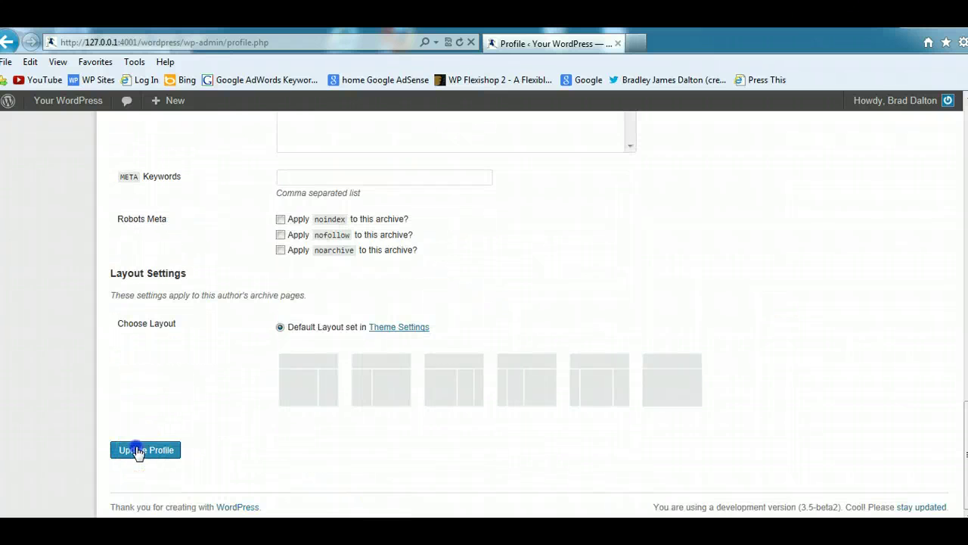
mouse_move(57, 105)
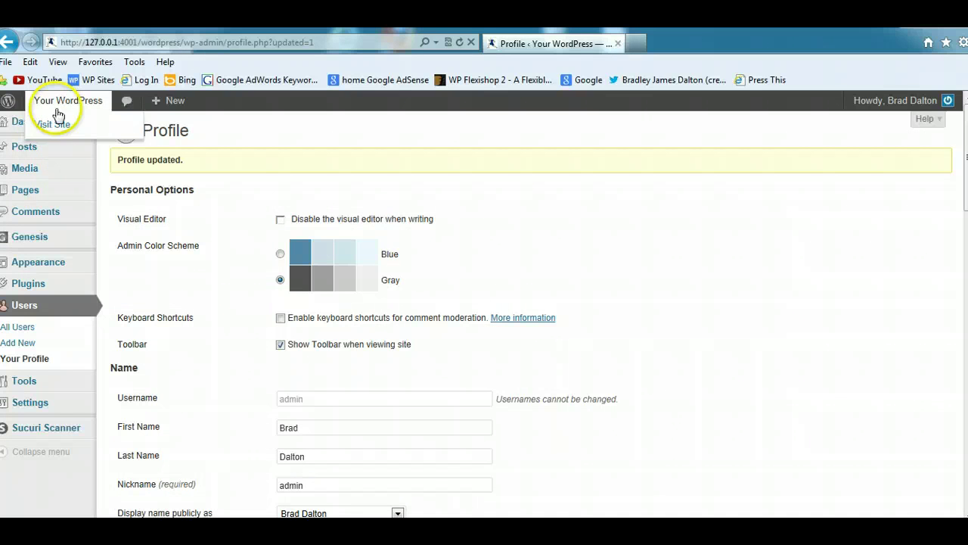
click(43, 125)
- Open My First Post and check its author box with the profile bio
click(228, 261)
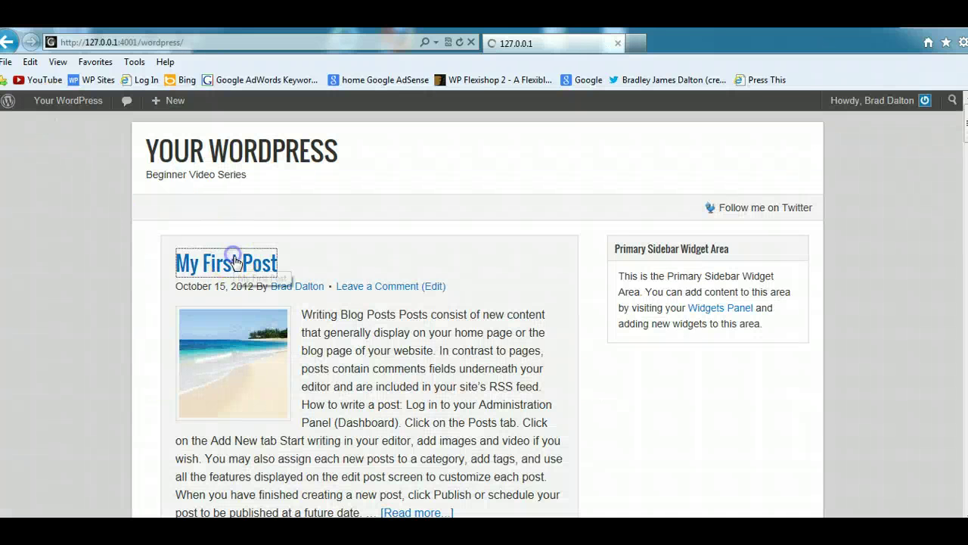
scroll(359, 302, down, 6)
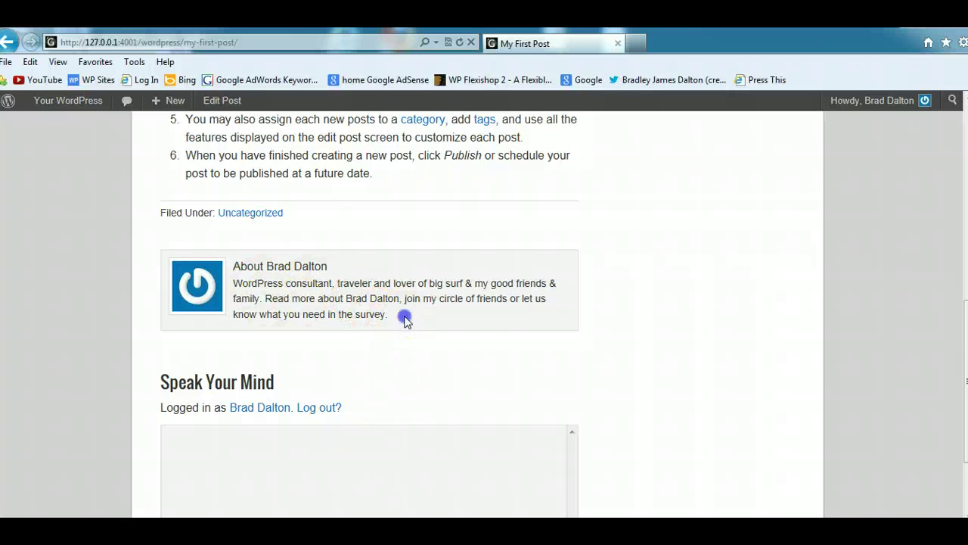
drag(404, 320, 287, 276)
click(465, 345)
click(200, 280)
- Switch to the other browser showing the Gravatar home page
mouse_move(189, 529)
click(156, 496)
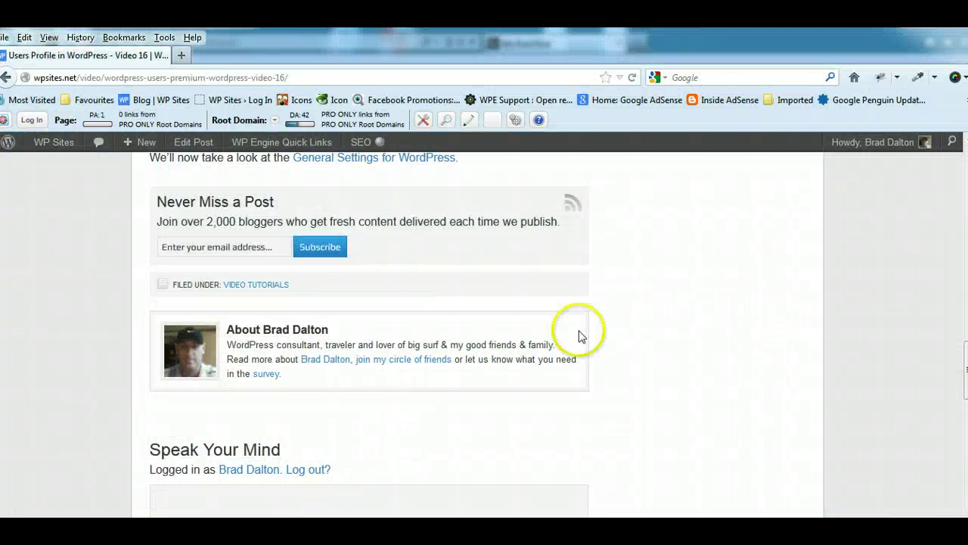
scroll(484, 332, up, 15)
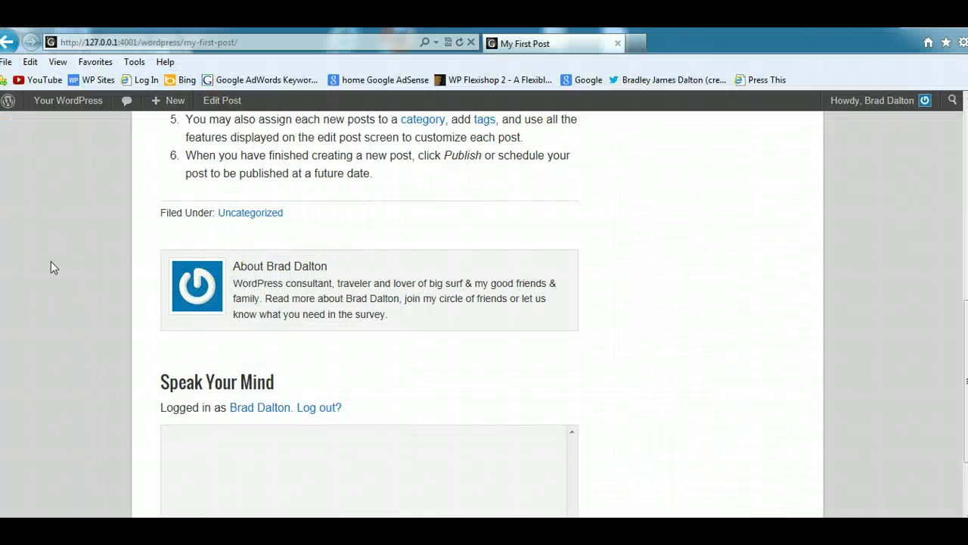
mouse_move(45, 103)
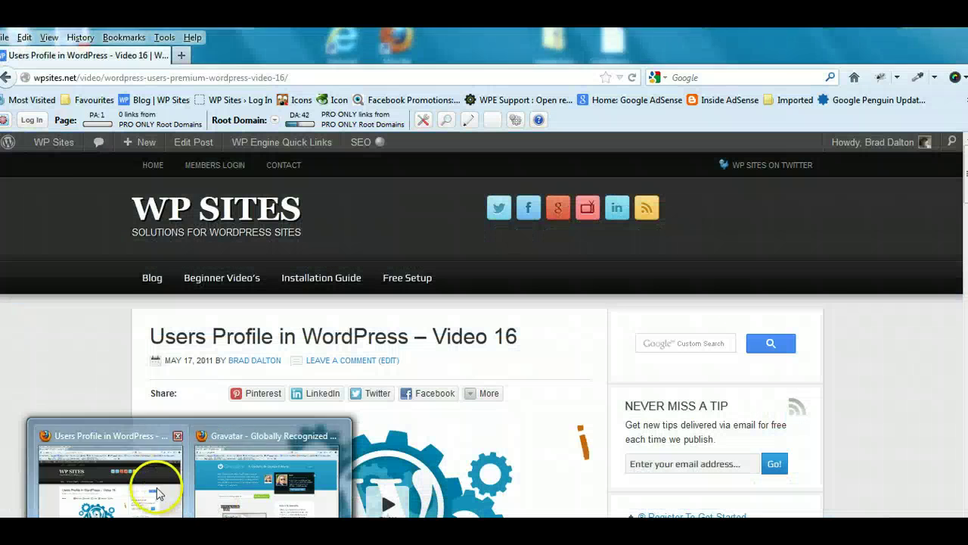
- From the WP Sites Dashboard, open Users > All Users listing 110 users with 2 Contributors
click(157, 487)
mouse_move(52, 148)
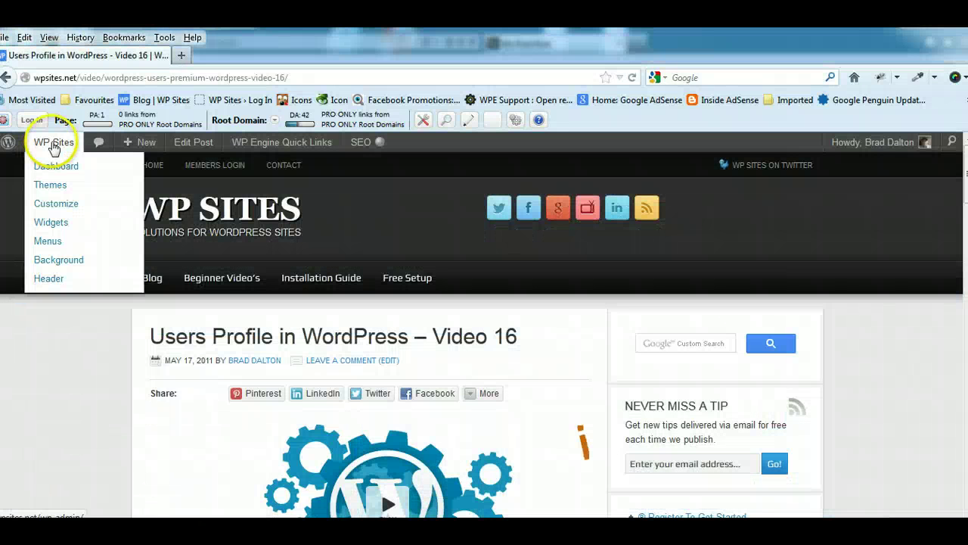
click(51, 166)
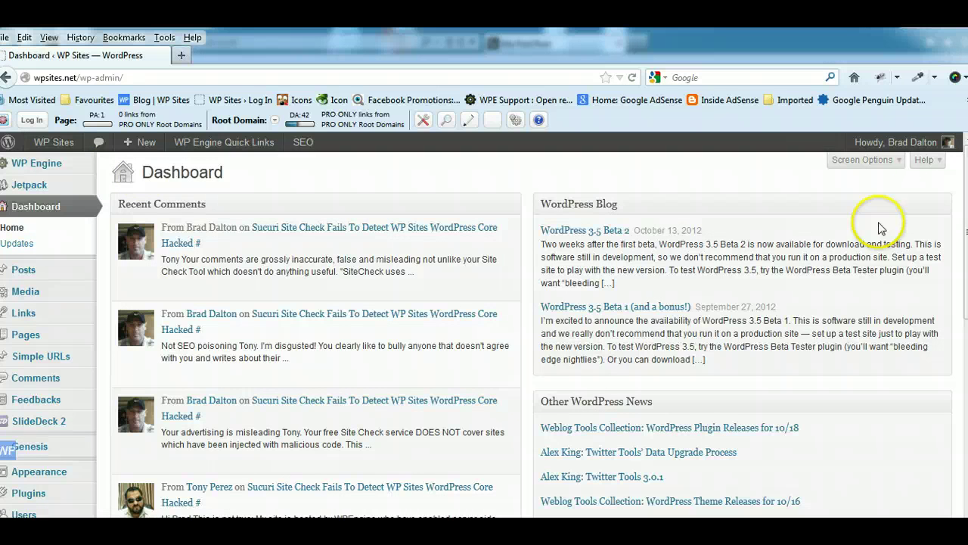
scroll(742, 332, down, 5)
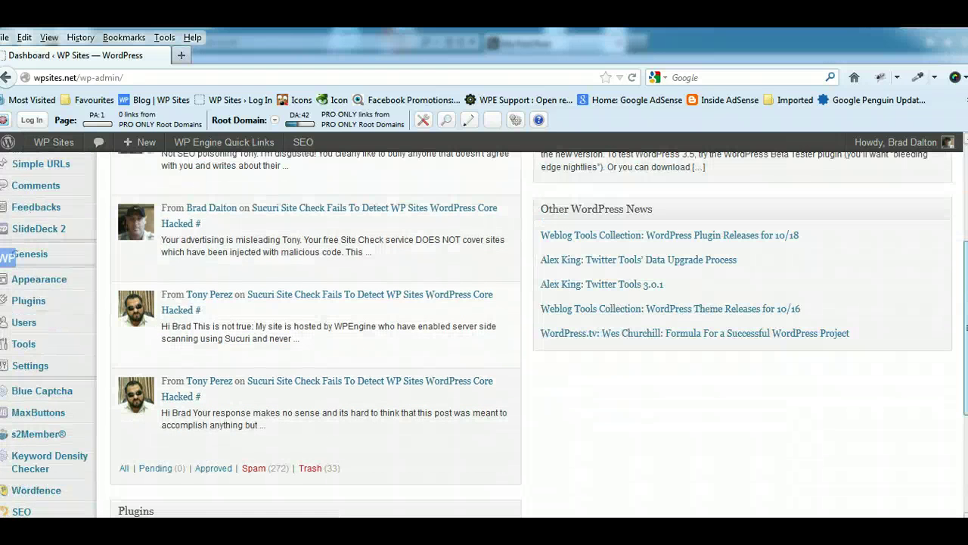
scroll(741, 333, up, 5)
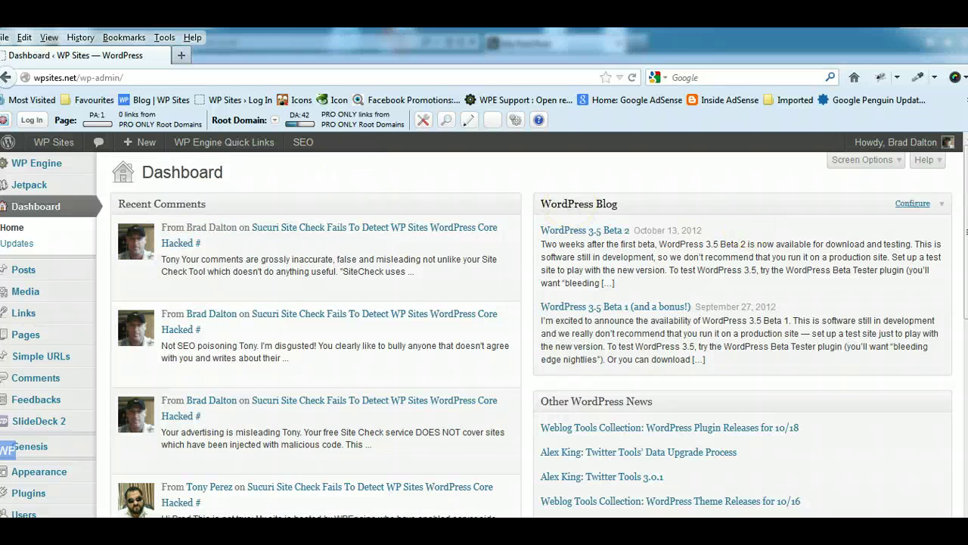
scroll(945, 329, down, 5)
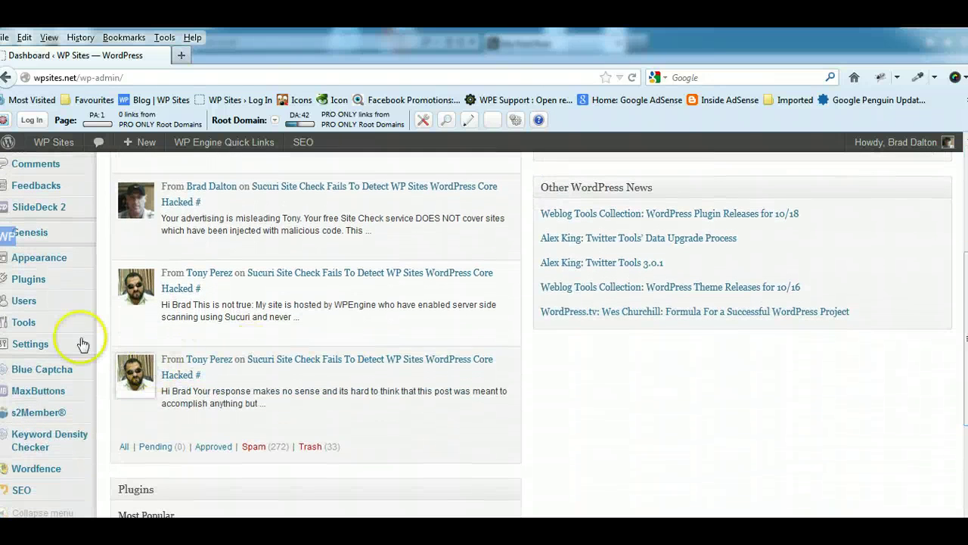
mouse_move(30, 300)
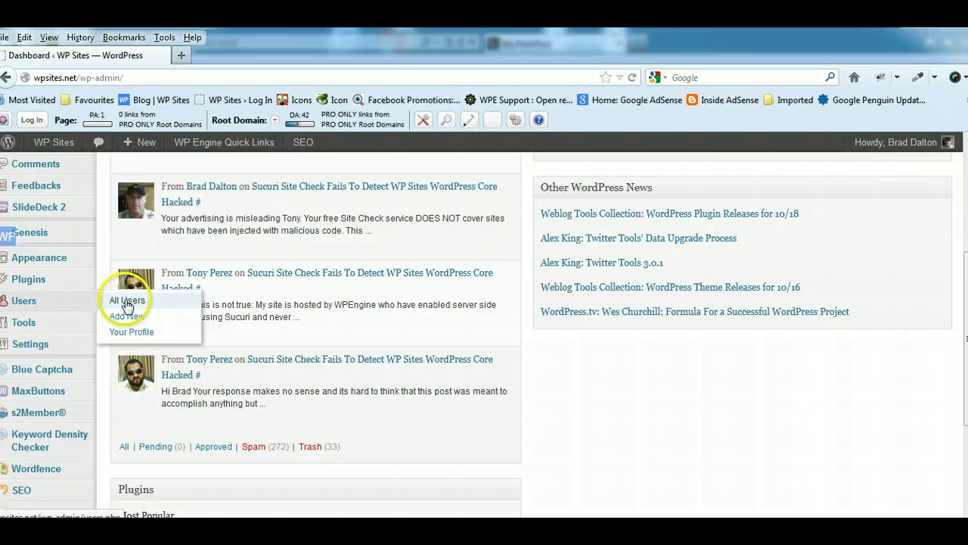
click(126, 301)
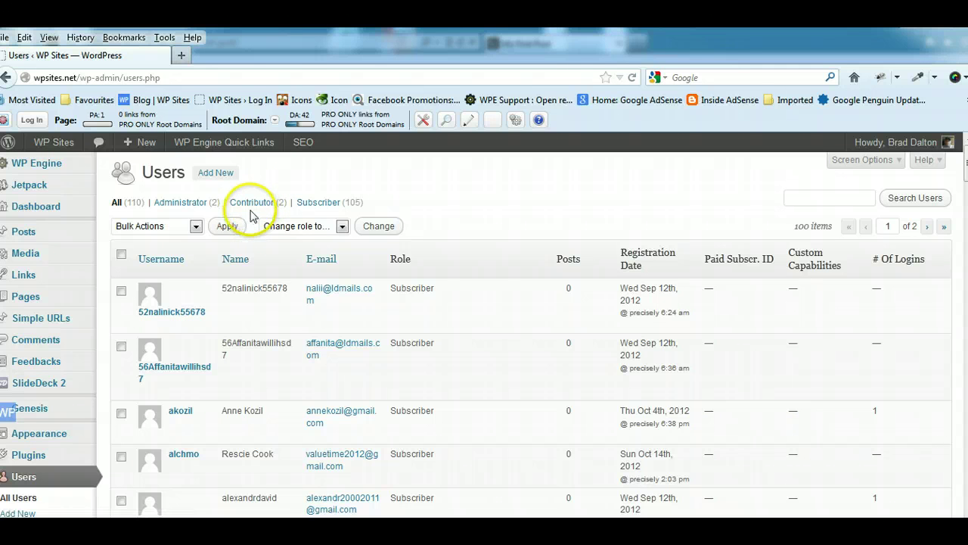
- Open a blank Add New User form, click into Username, then switch to the Gravatar window
click(205, 173)
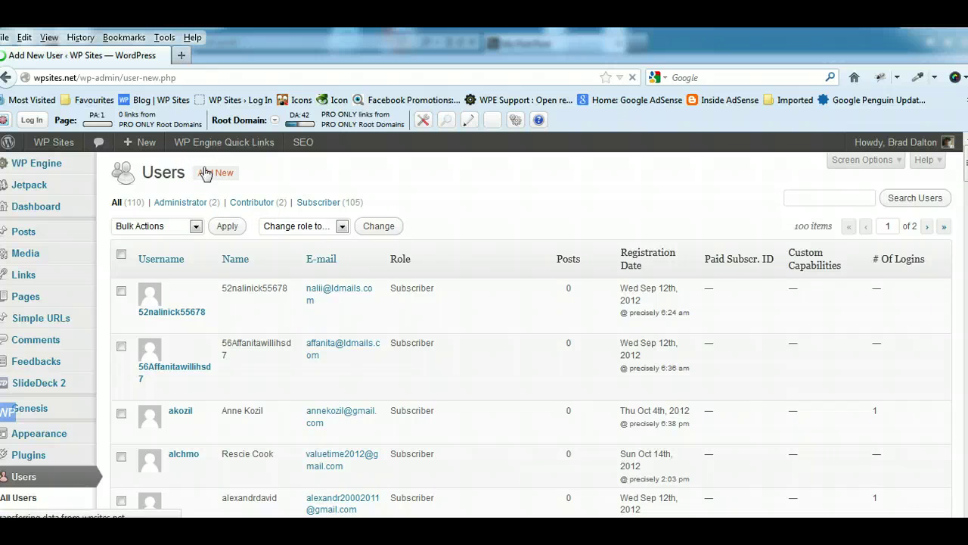
scroll(190, 223, down, 1)
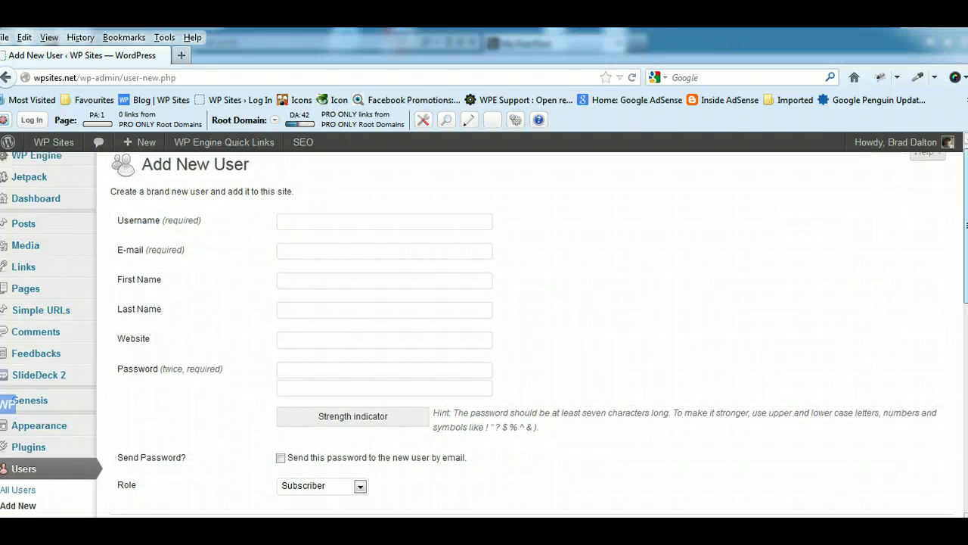
scroll(484, 333, up, 1)
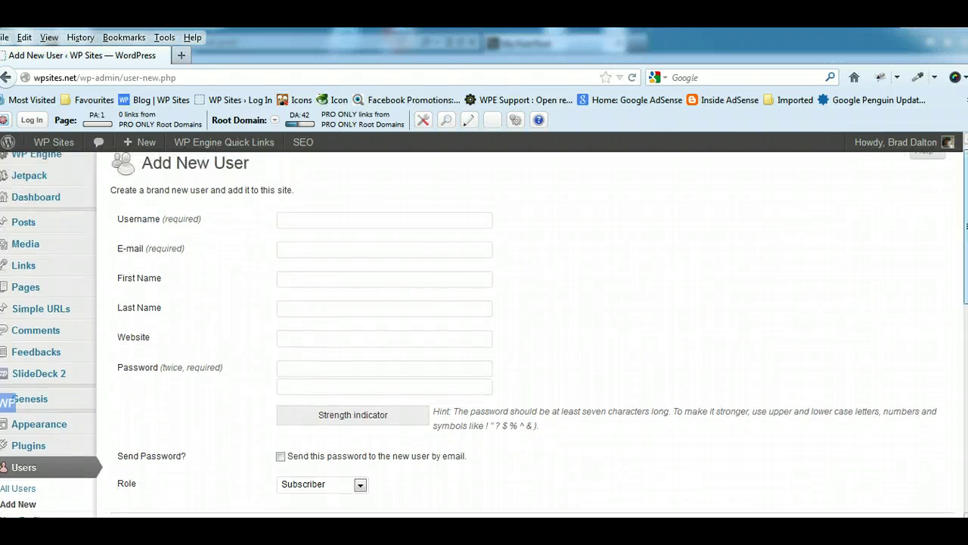
click(337, 227)
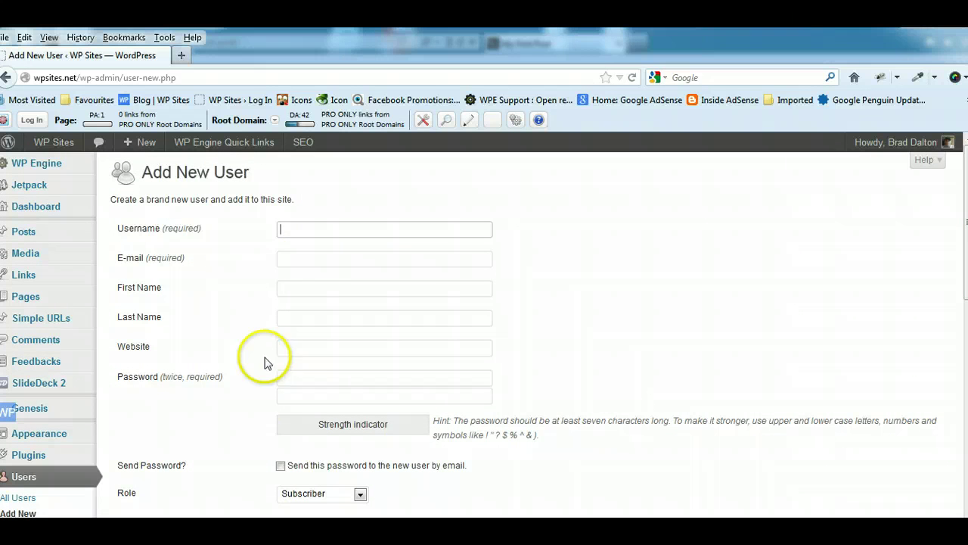
click(189, 533)
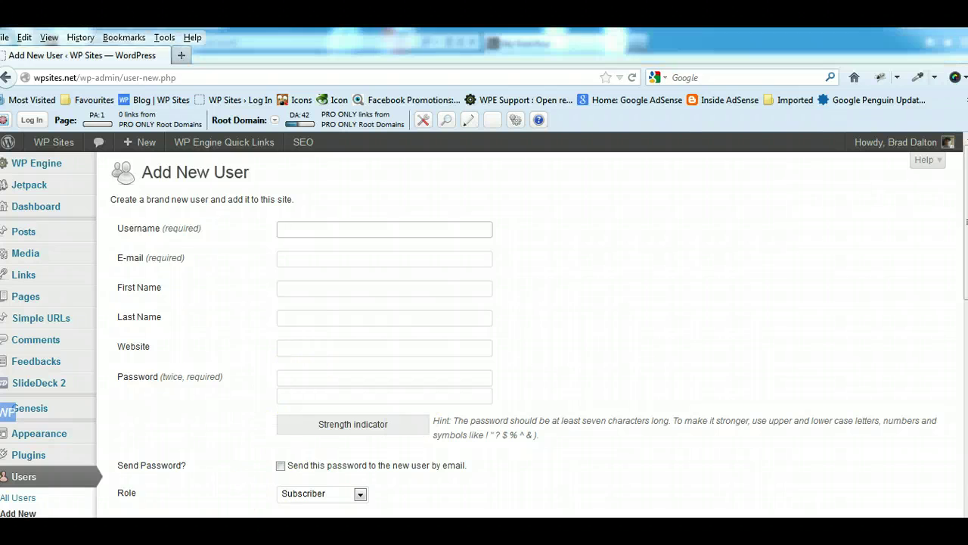
- Return to the browser and go to the WP Sites blog's Members Login page
mouse_move(214, 505)
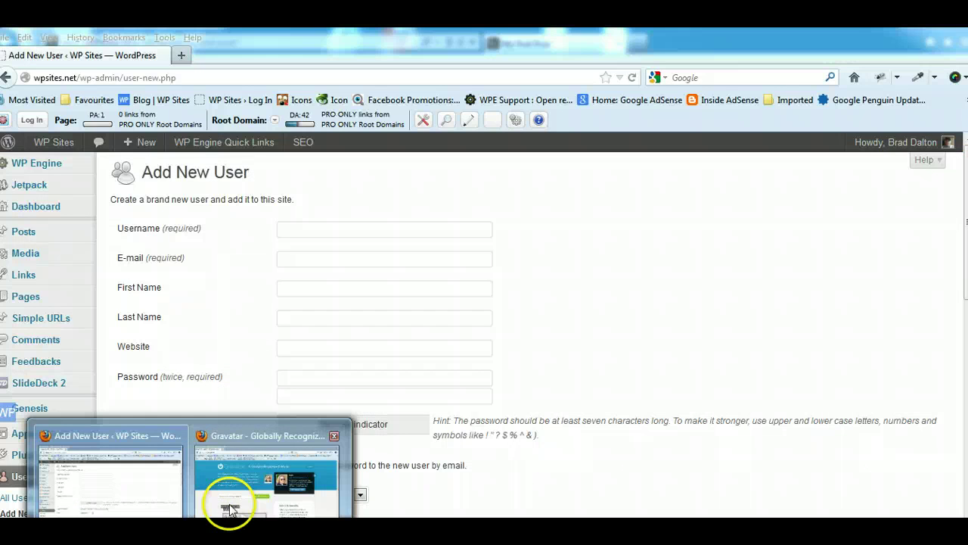
click(227, 503)
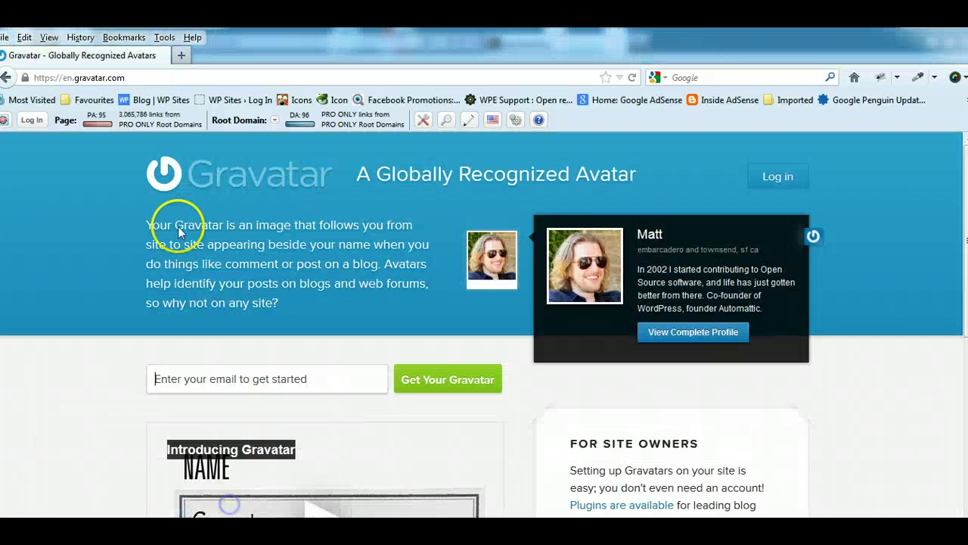
click(149, 104)
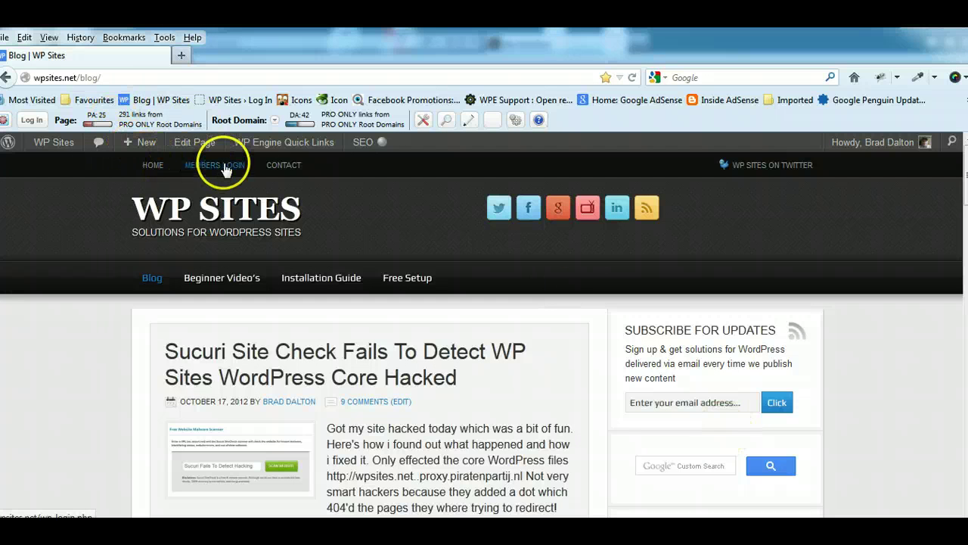
click(225, 168)
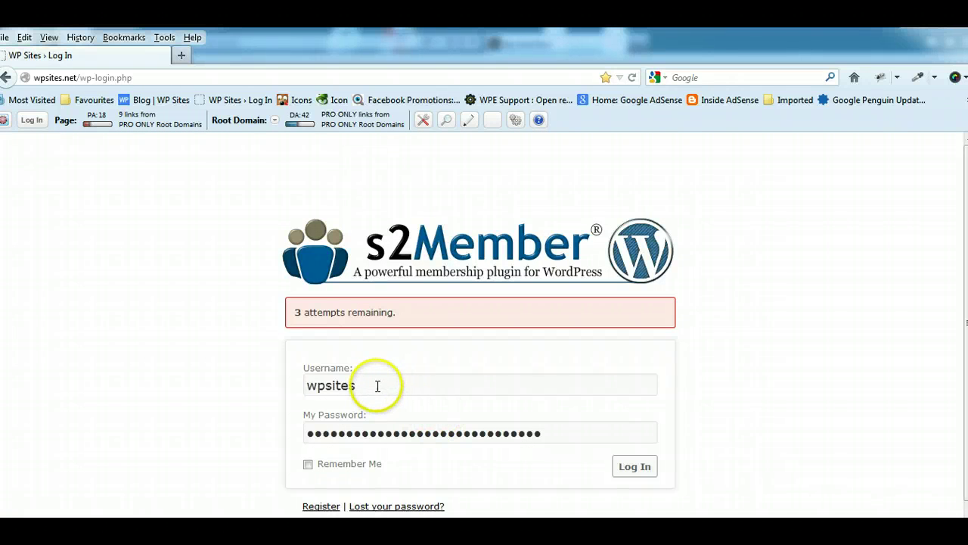
- Open the Register form and start a new account with the username demo
scroll(666, 393, down, 1)
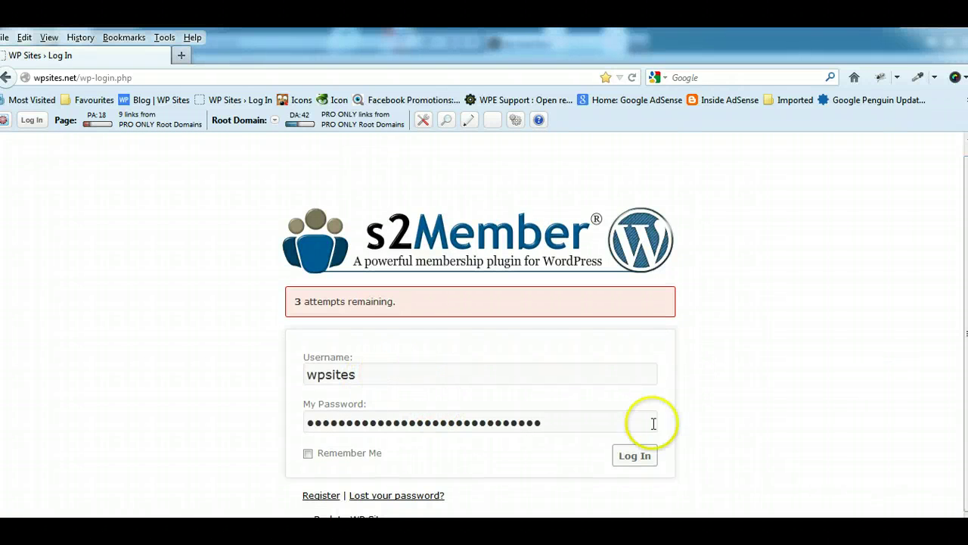
click(319, 495)
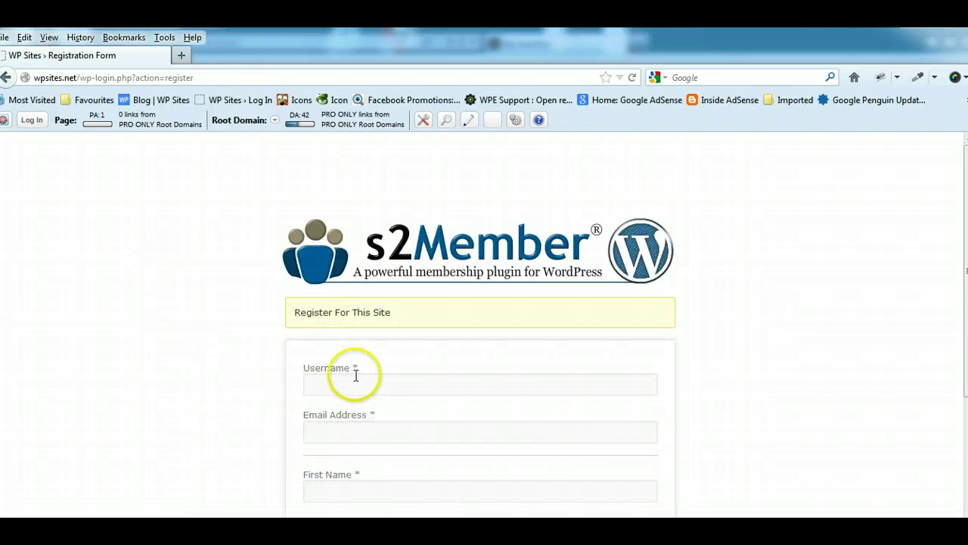
scroll(484, 325, down, 3)
scroll(961, 432, down, 1)
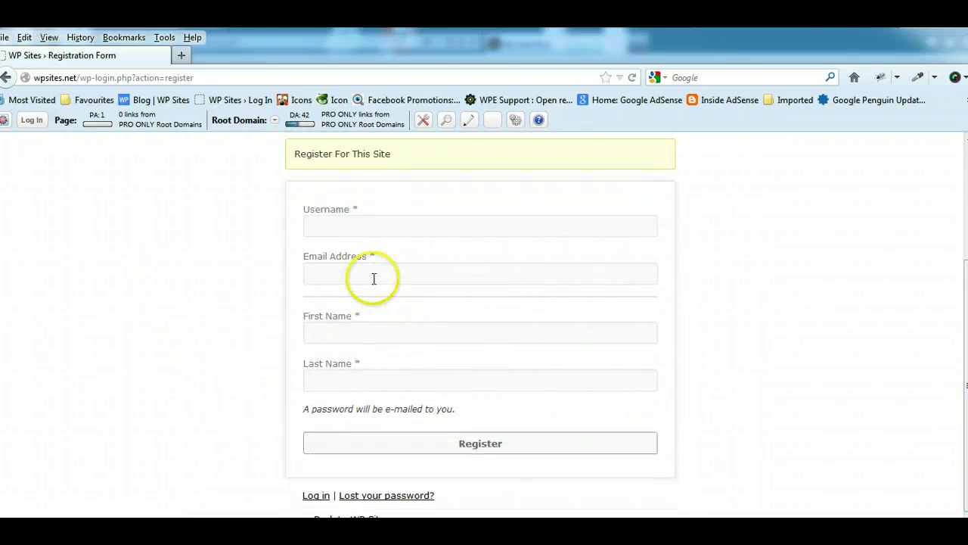
click(479, 447)
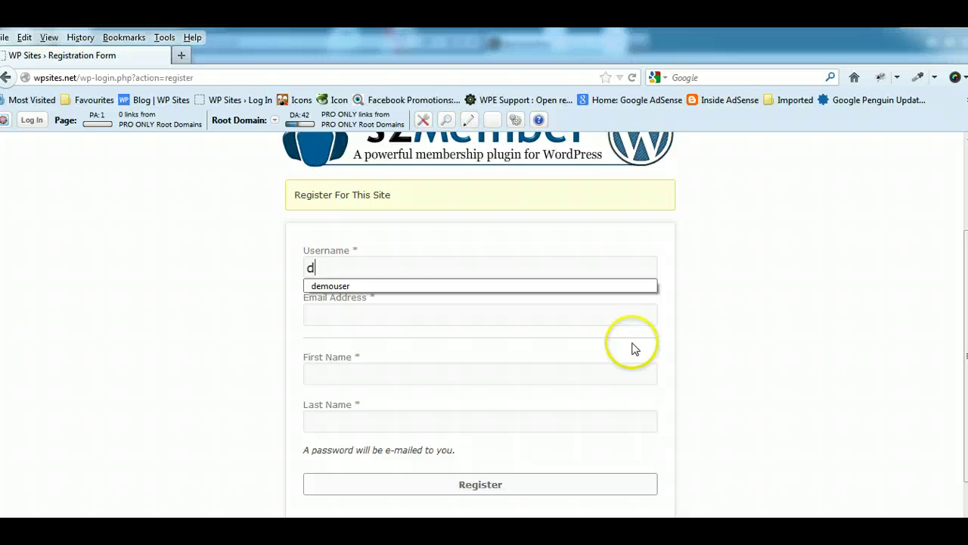
text(emo)
scroll(868, 324, up, 3)
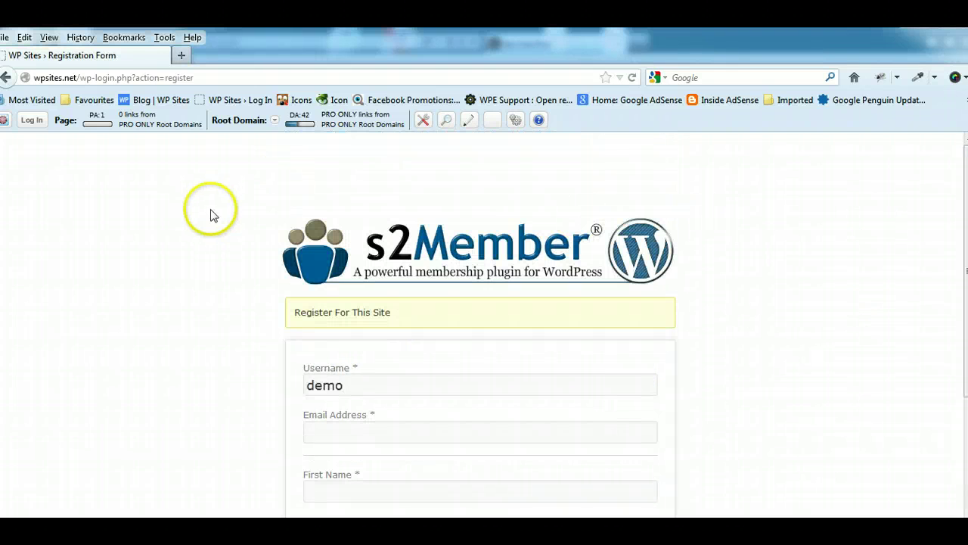
- Launch a second browser and open the WP Sites Beginner Video members page
click(154, 102)
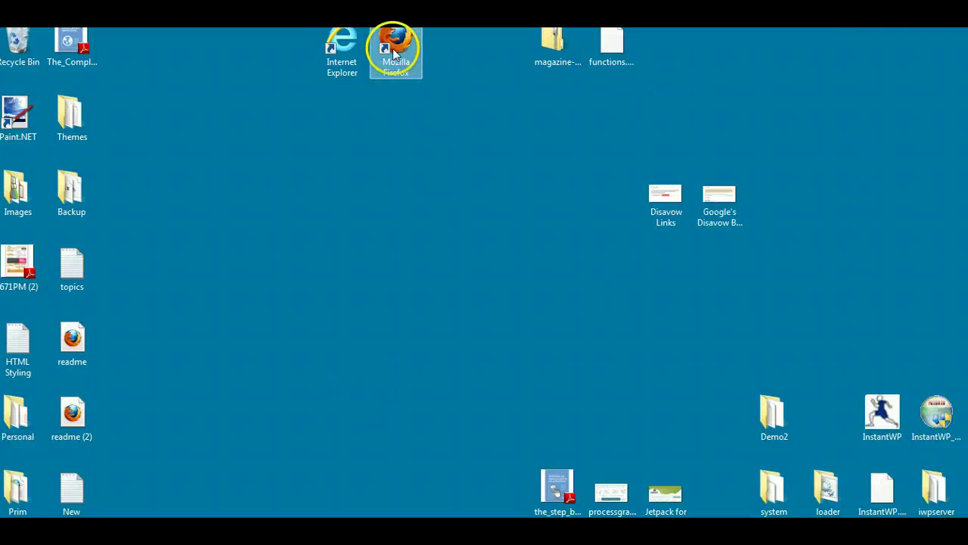
double_click(339, 38)
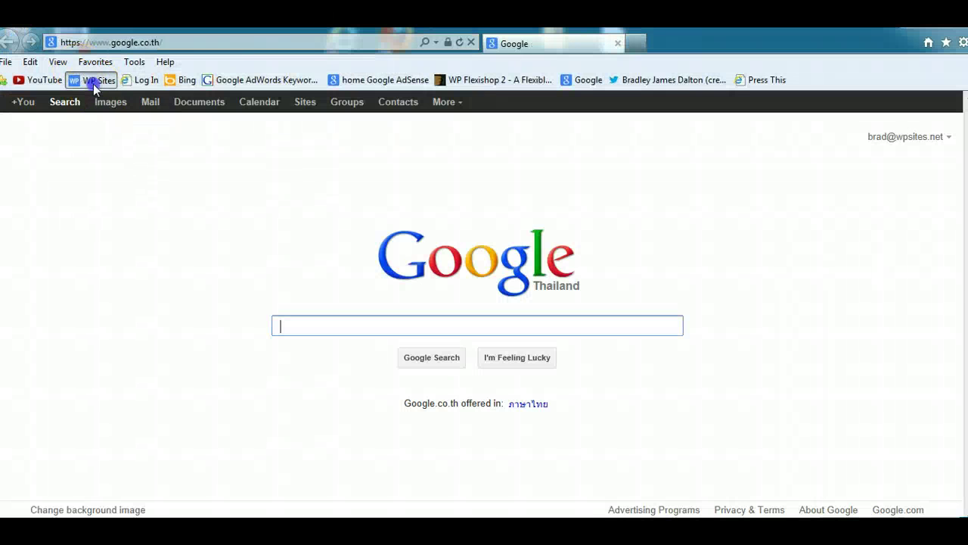
click(94, 83)
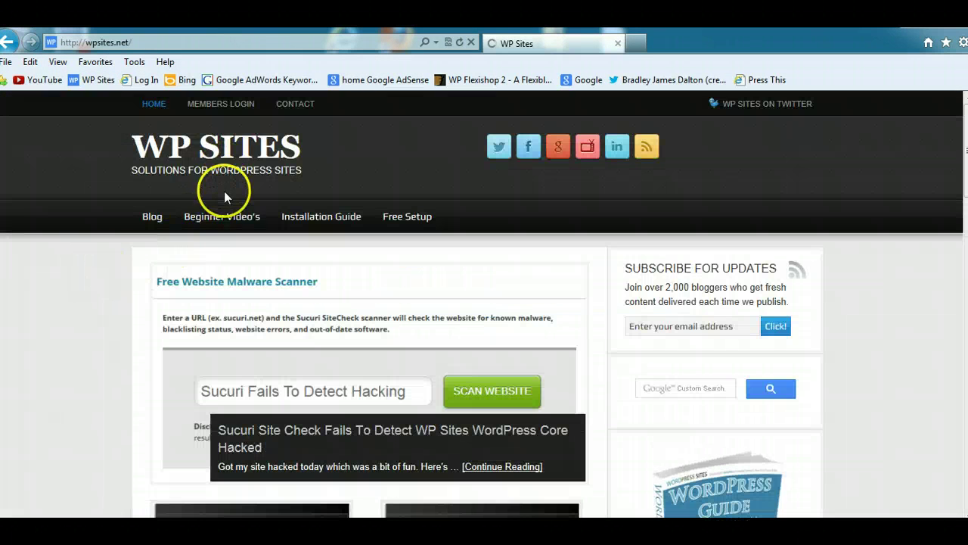
click(224, 218)
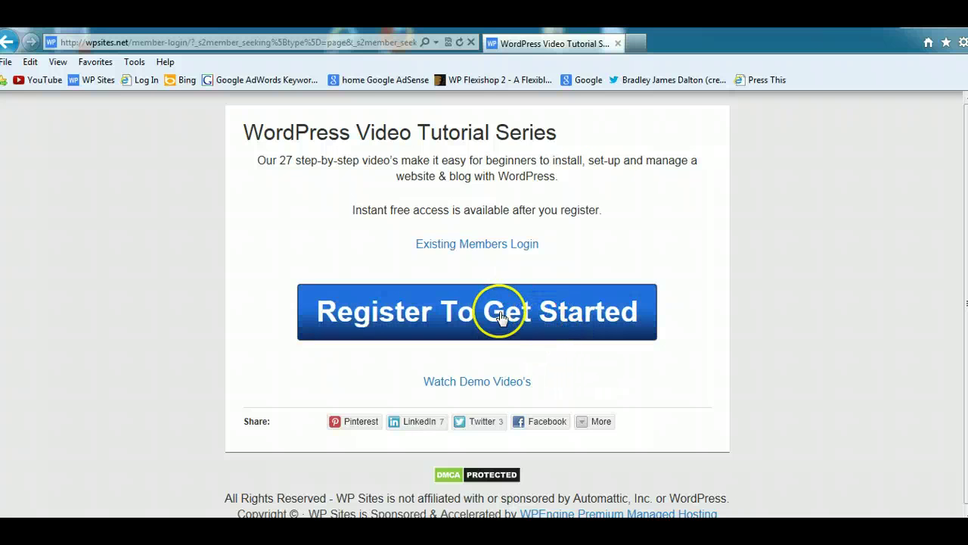
- Browse the members login and sign-up pages, return to the WP Sites home page, then minimize
click(488, 246)
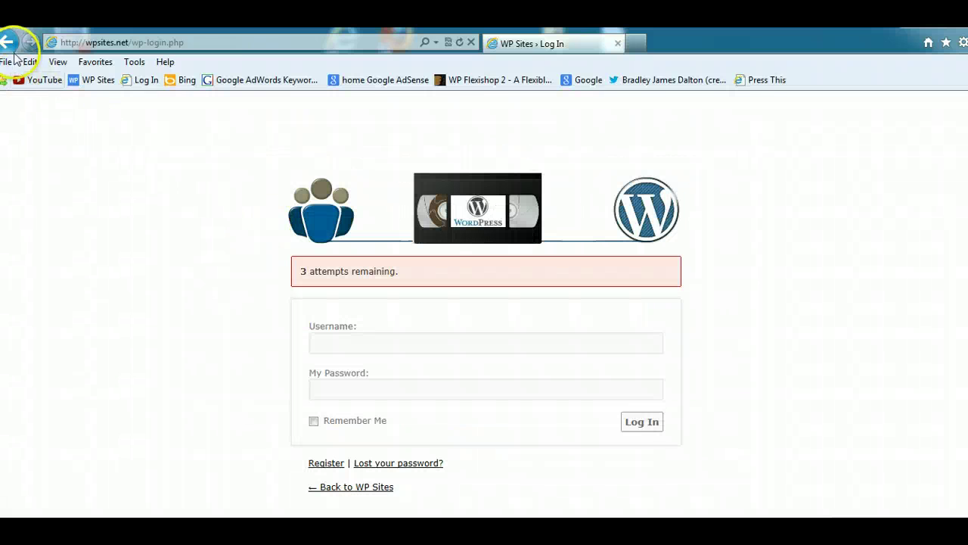
click(9, 42)
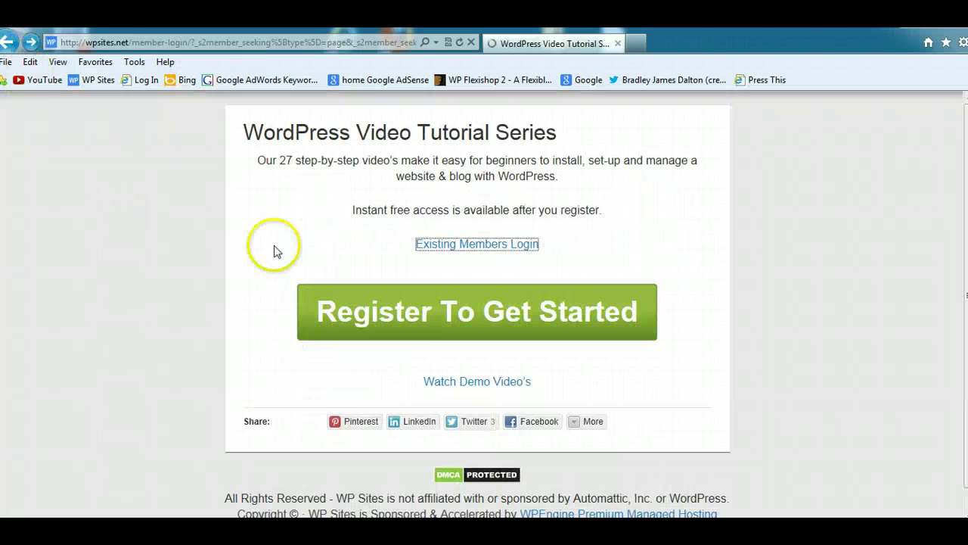
click(461, 313)
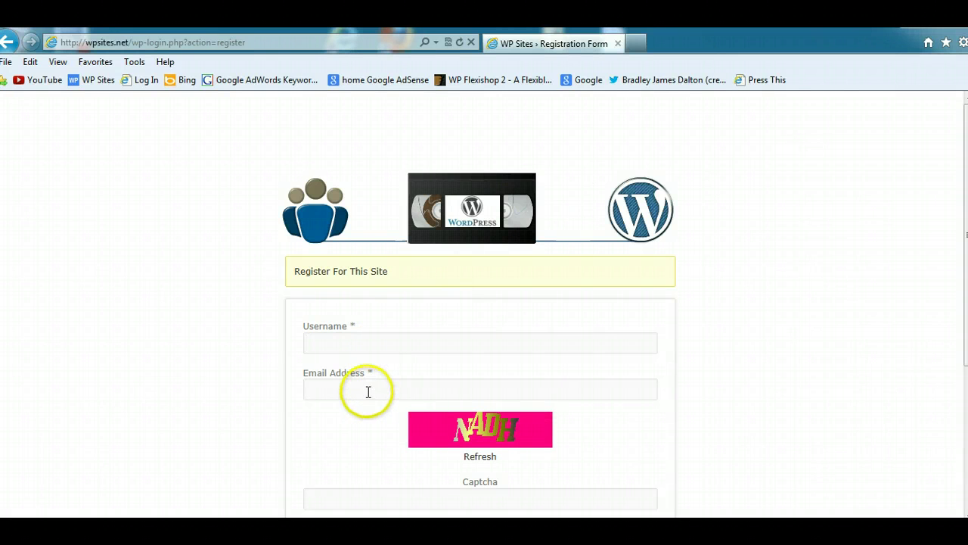
scroll(666, 400, down, 2)
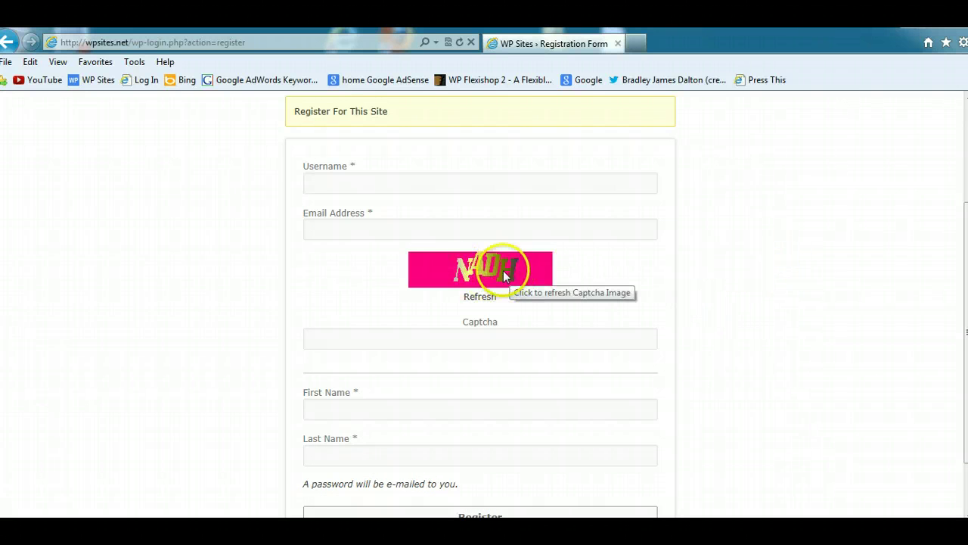
click(4, 41)
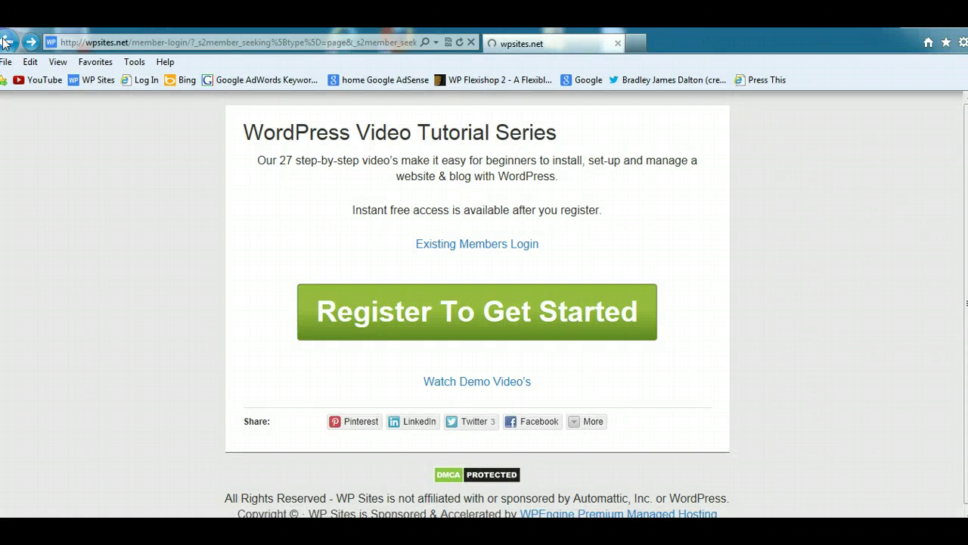
click(4, 41)
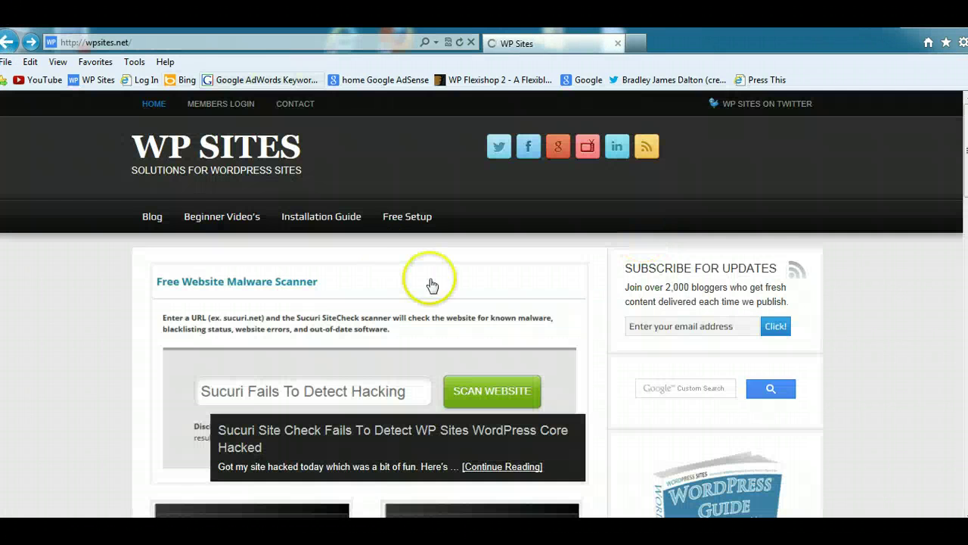
click(918, 29)
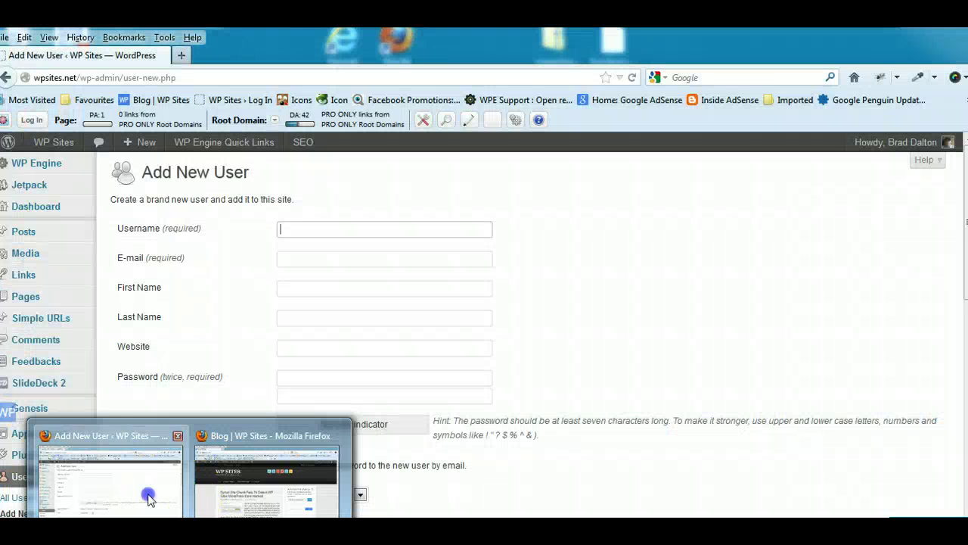
- Review the Add New User Role dropdown, including Contributor, without changing it, then show the desktop
click(147, 497)
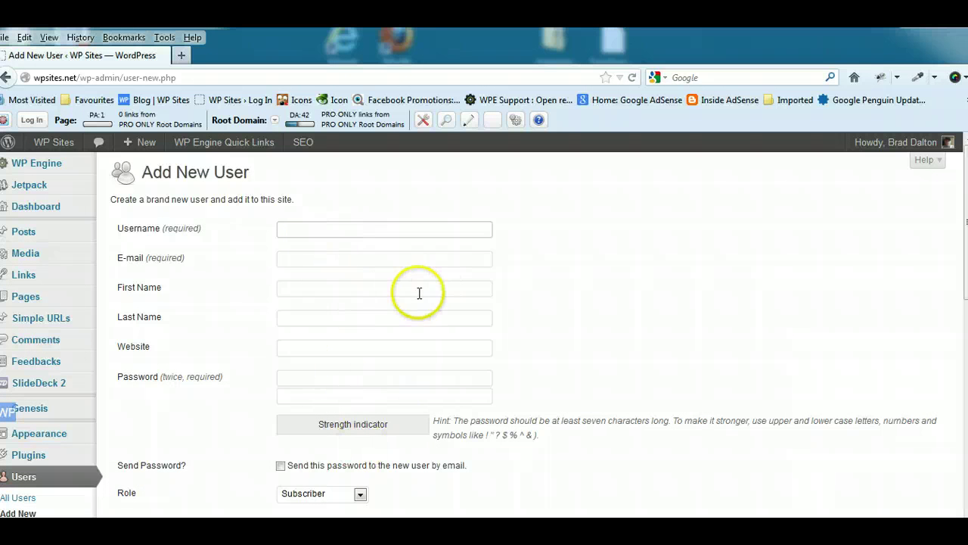
scroll(417, 292, down, 4)
click(360, 317)
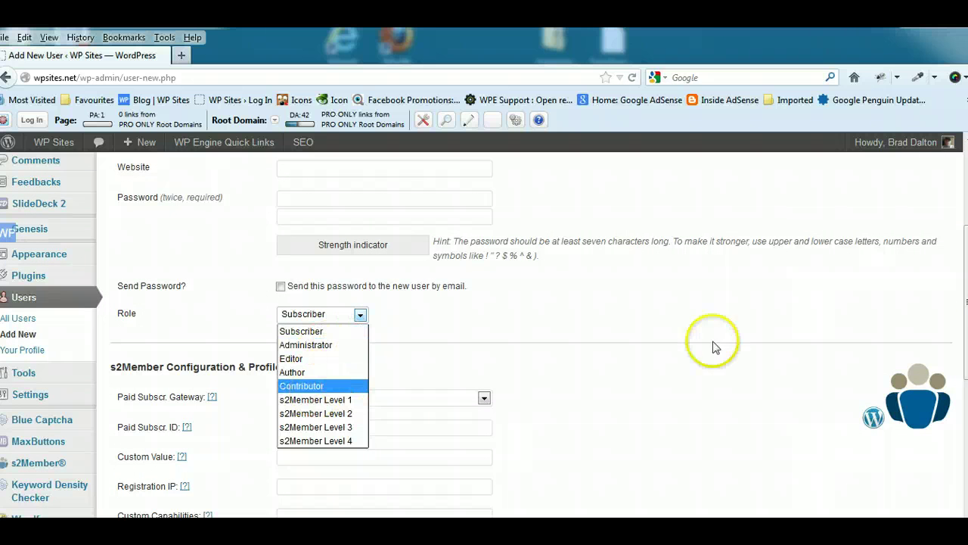
key(Escape)
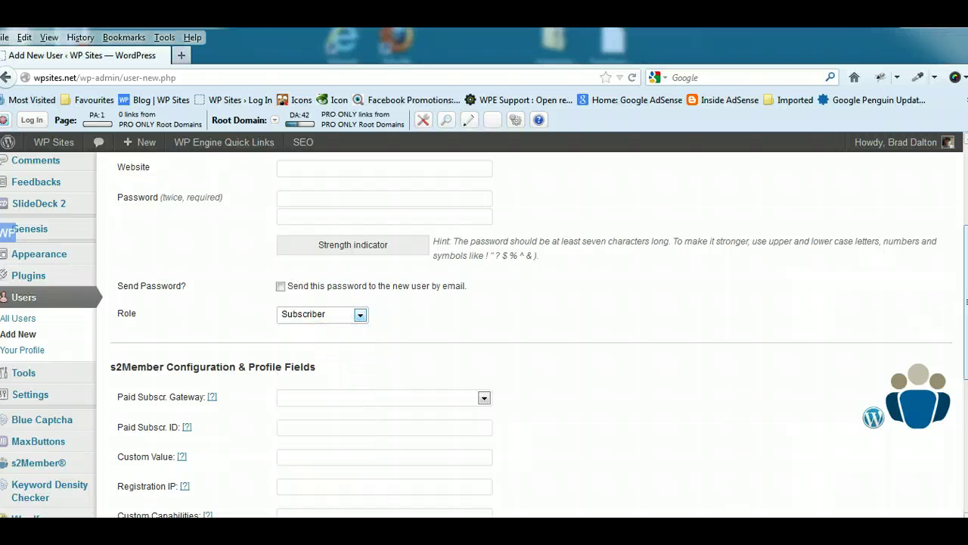
scroll(529, 332, up, 5)
key(super+d)
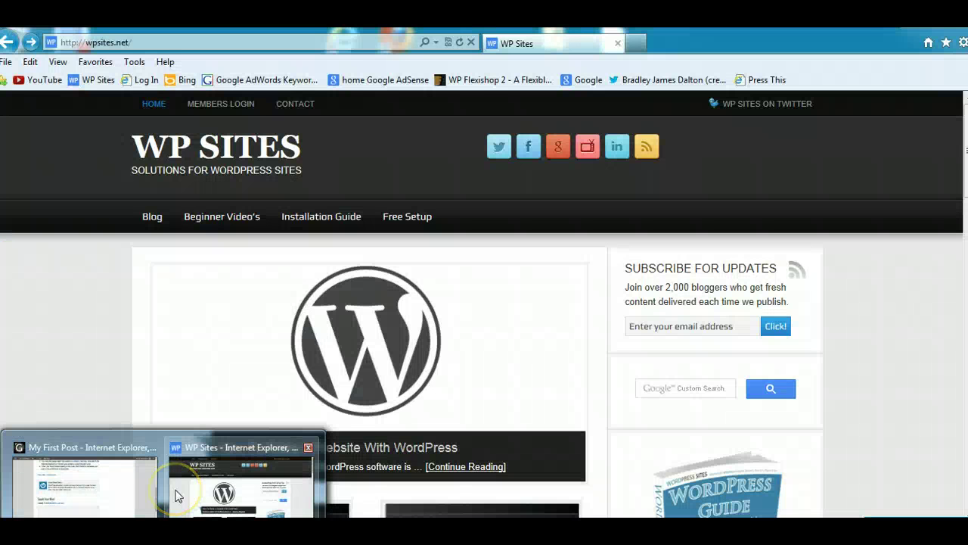
- Log in through WP Sites Members Login with the contributor's username and password
click(176, 496)
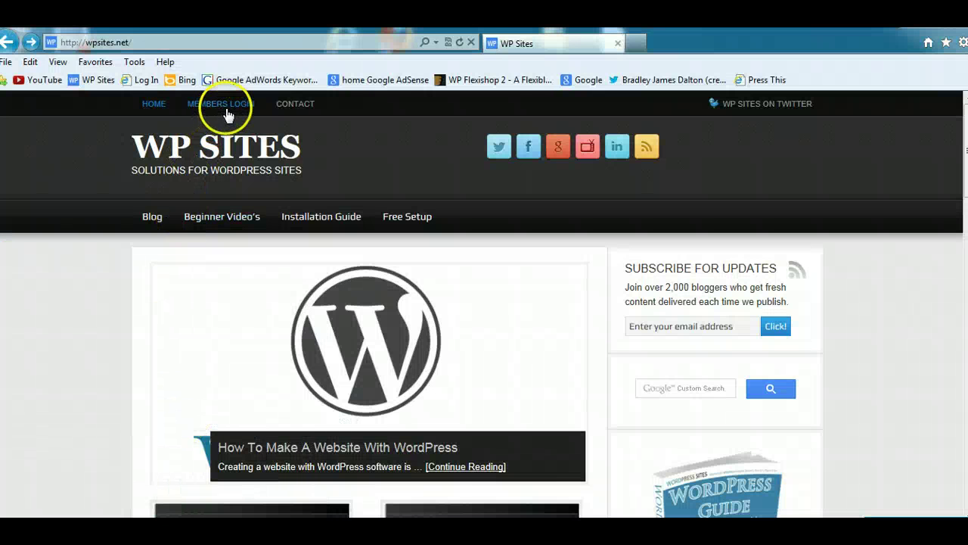
click(228, 114)
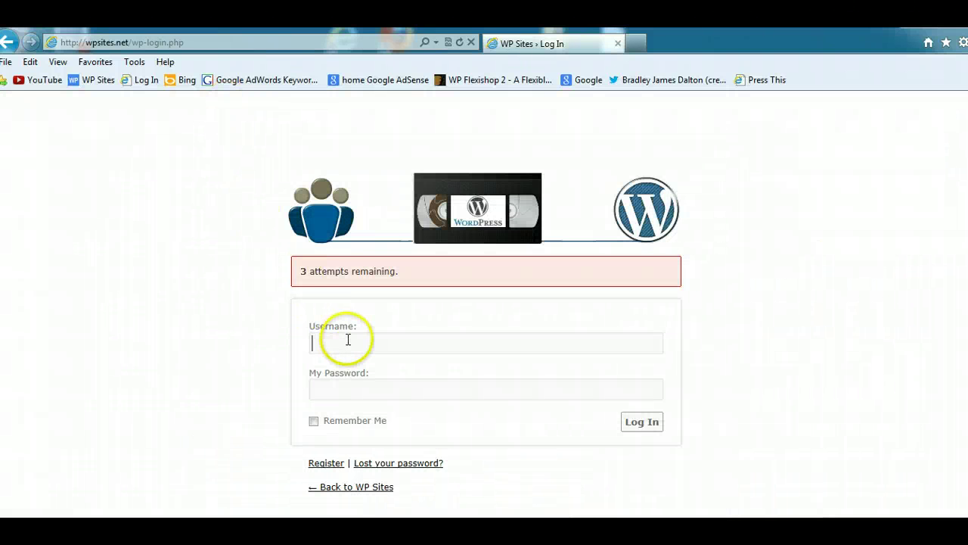
click(348, 339)
text(guest)
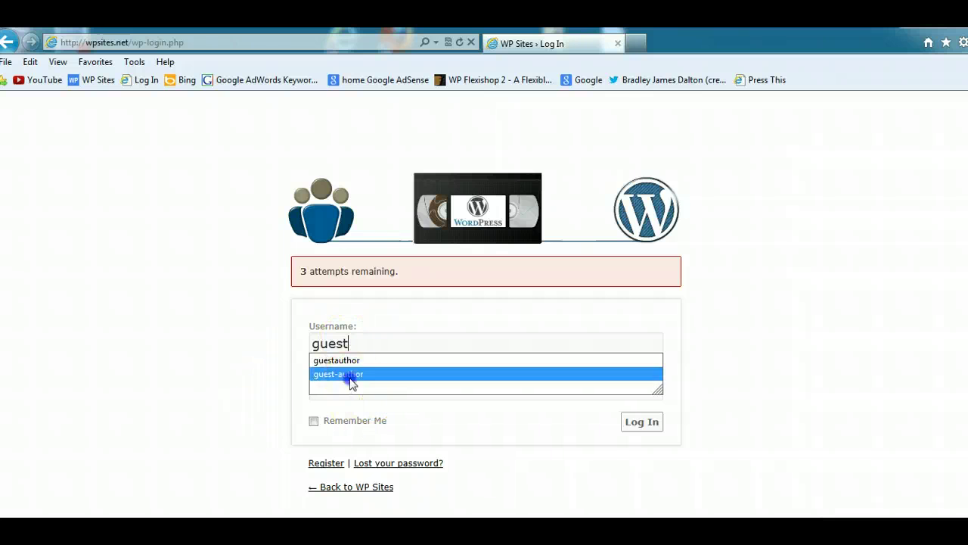
click(350, 378)
click(353, 389)
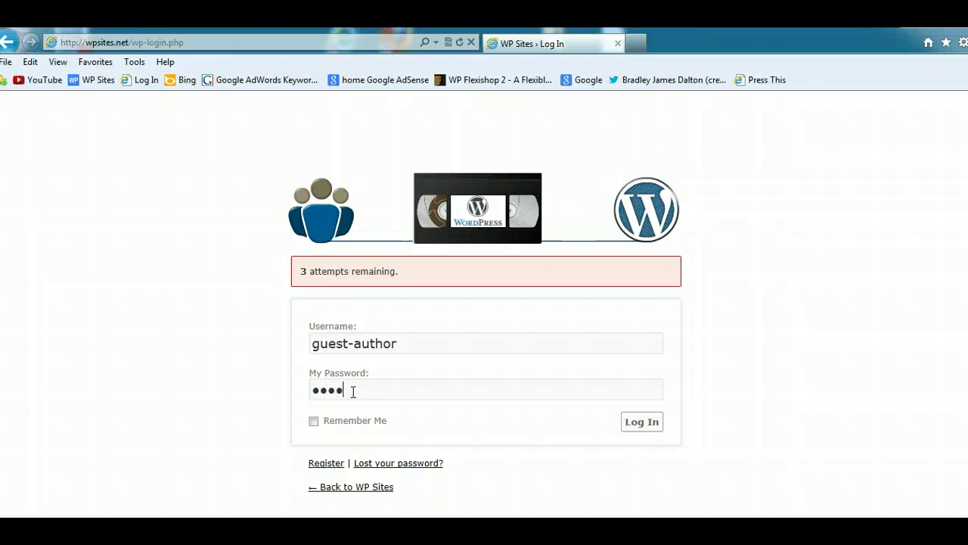
click(643, 423)
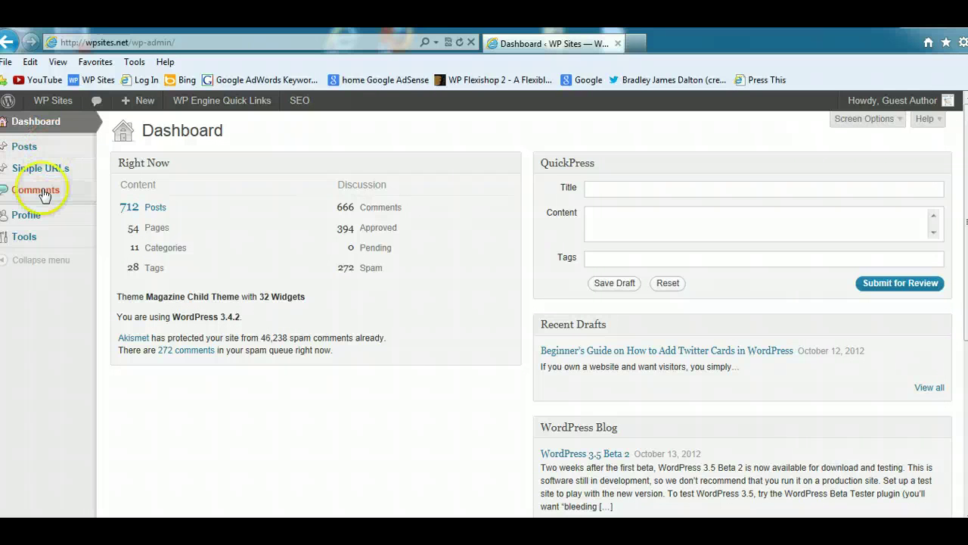
- Point out the contributor's Posts, Comments and Profile menus, then open Tools showing Press This
mouse_move(45, 154)
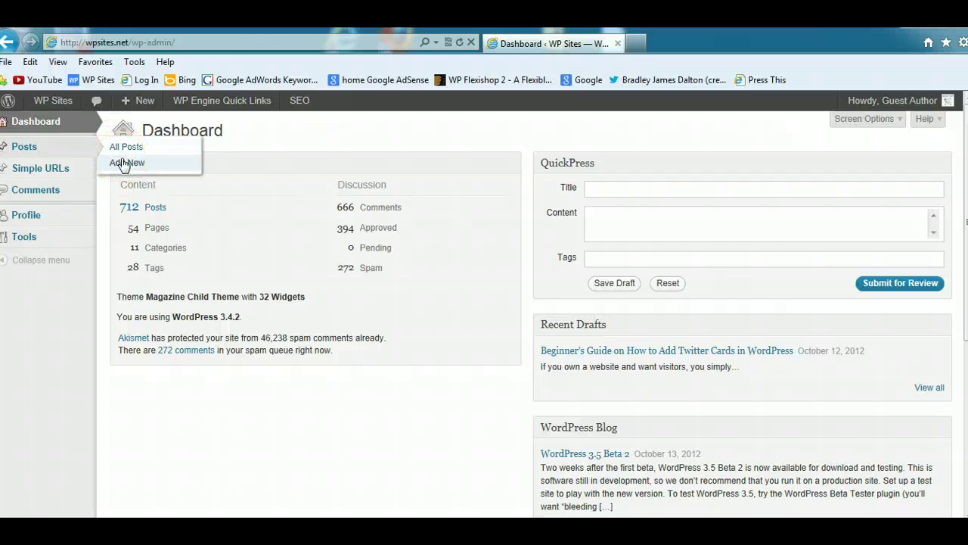
click(56, 147)
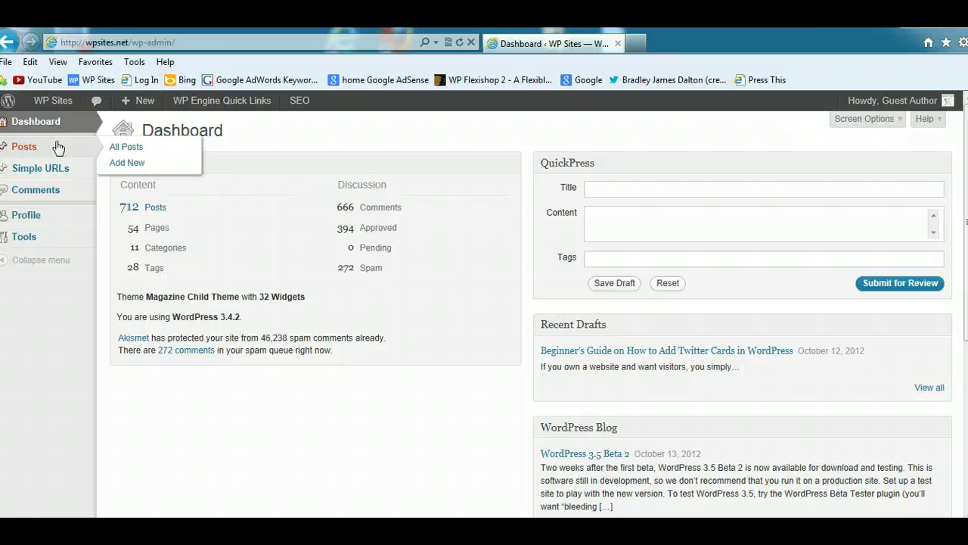
click(58, 189)
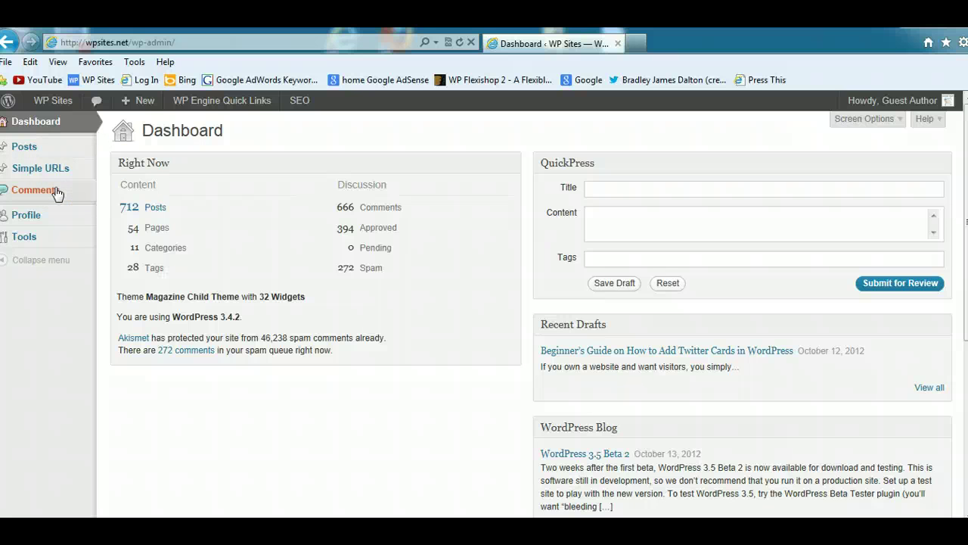
click(36, 217)
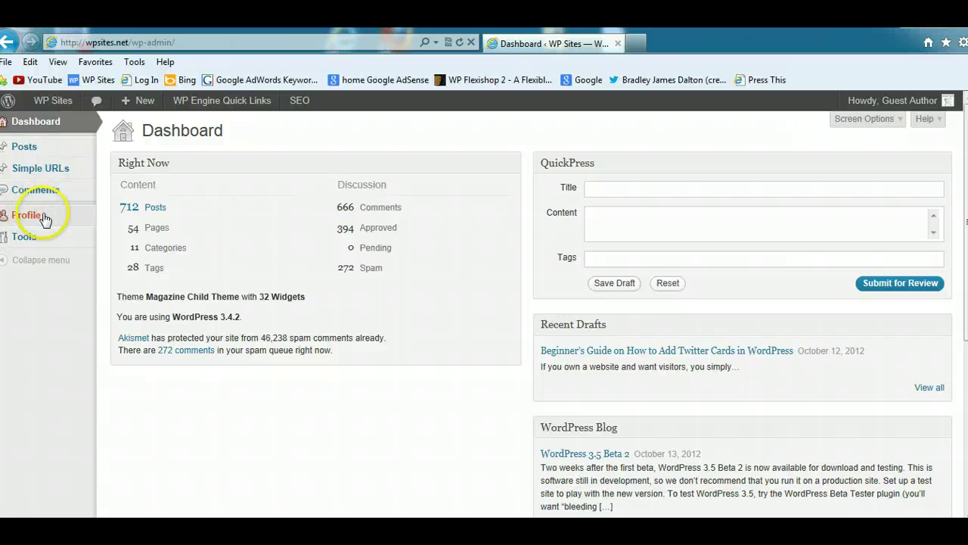
click(28, 239)
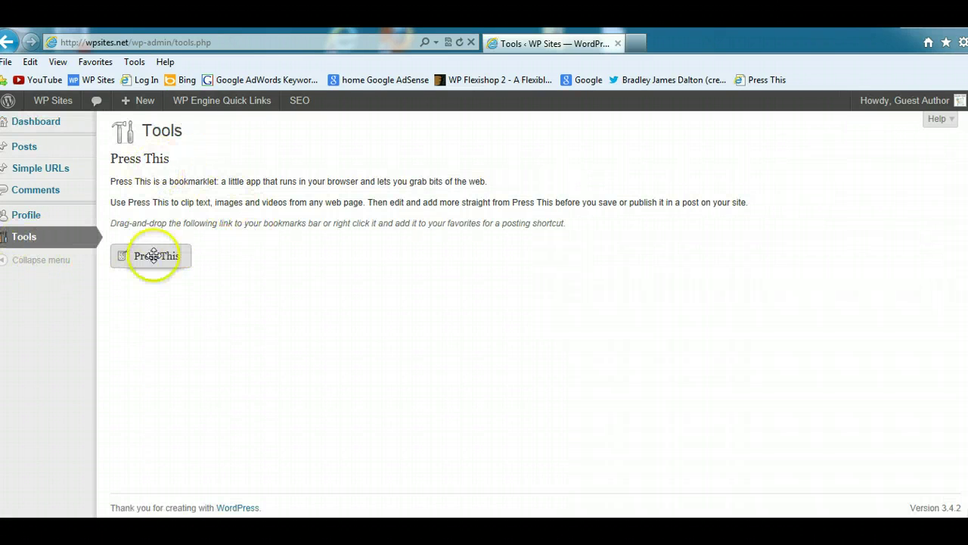
click(39, 218)
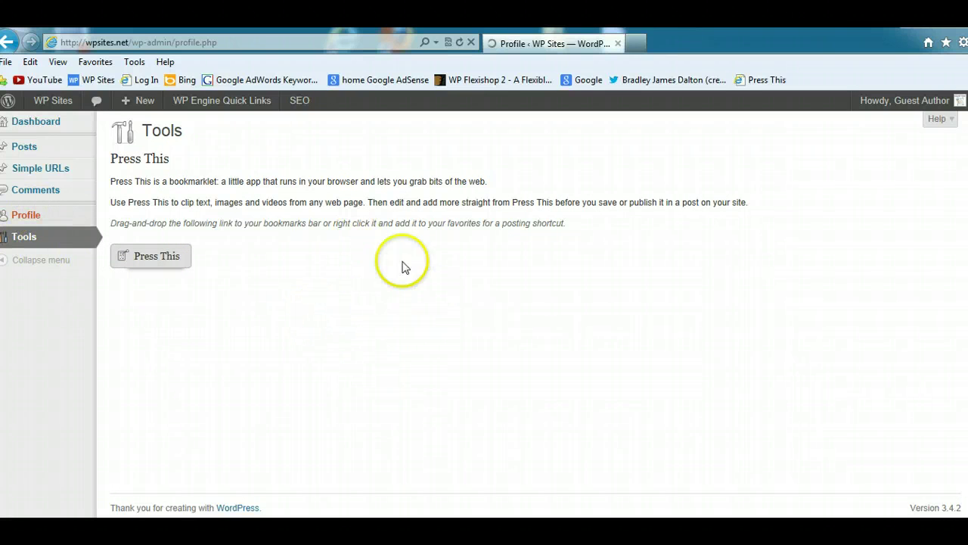
- Open All Posts, filter to the 712 published posts, view the first one and return
scroll(961, 208, down, 10)
scroll(525, 378, down, 3)
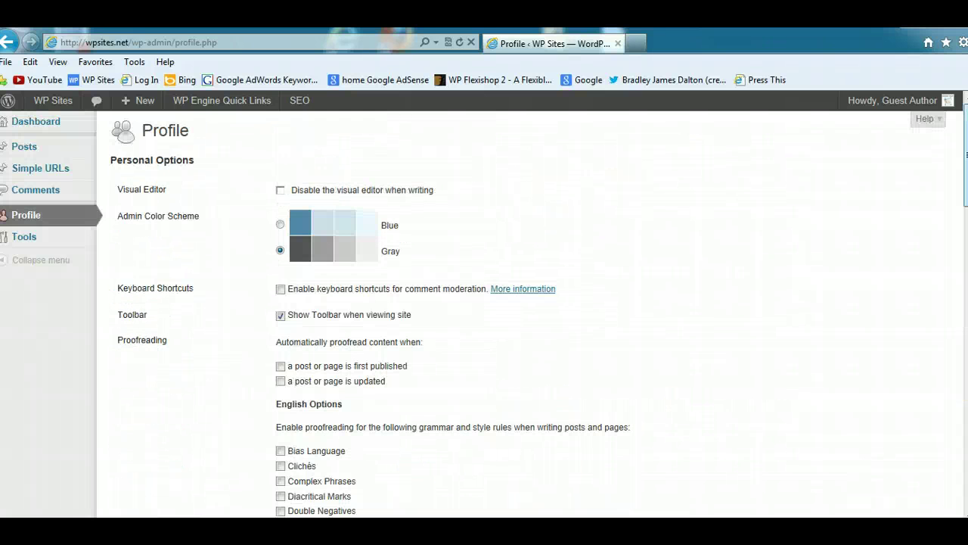
mouse_move(38, 147)
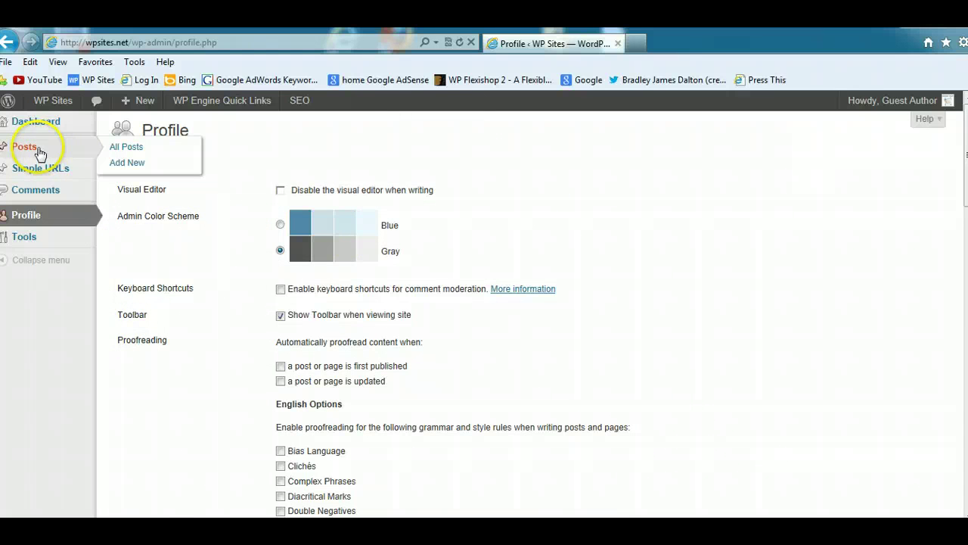
click(118, 150)
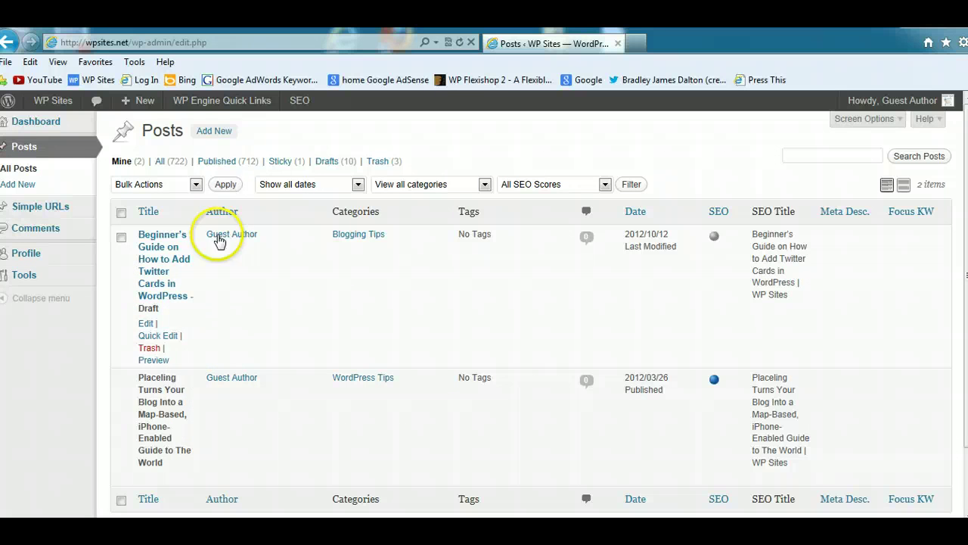
click(216, 161)
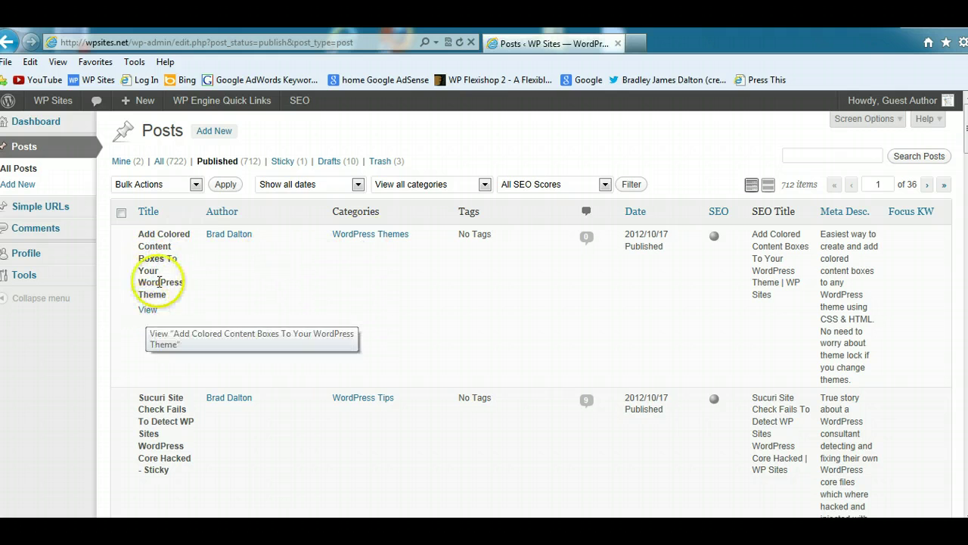
click(147, 310)
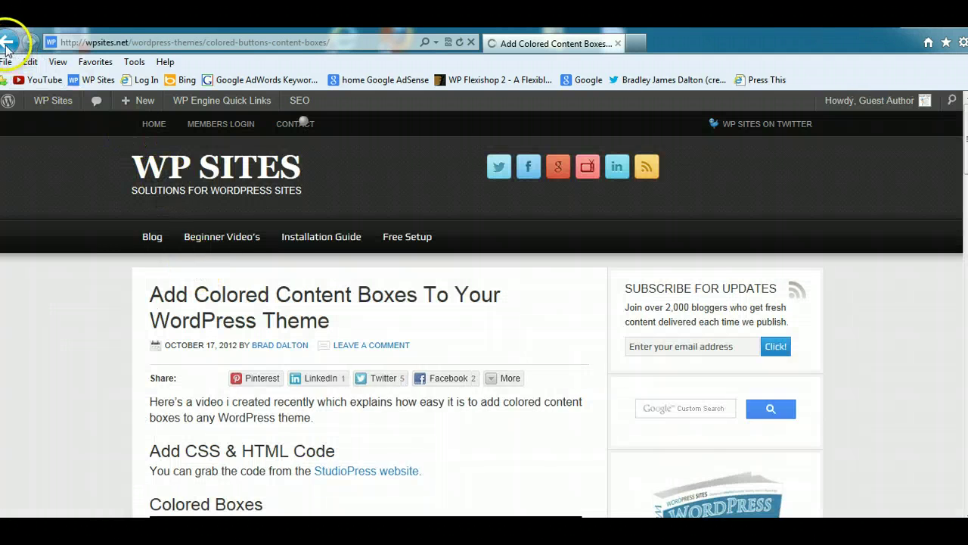
click(6, 42)
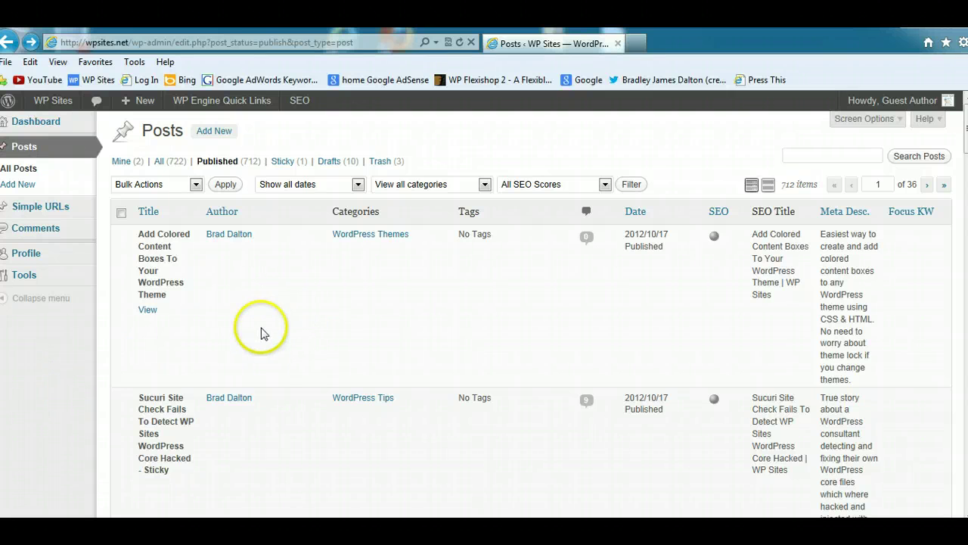
- Start a new post and copy the first paragraph of a WP Sites blog post
click(216, 131)
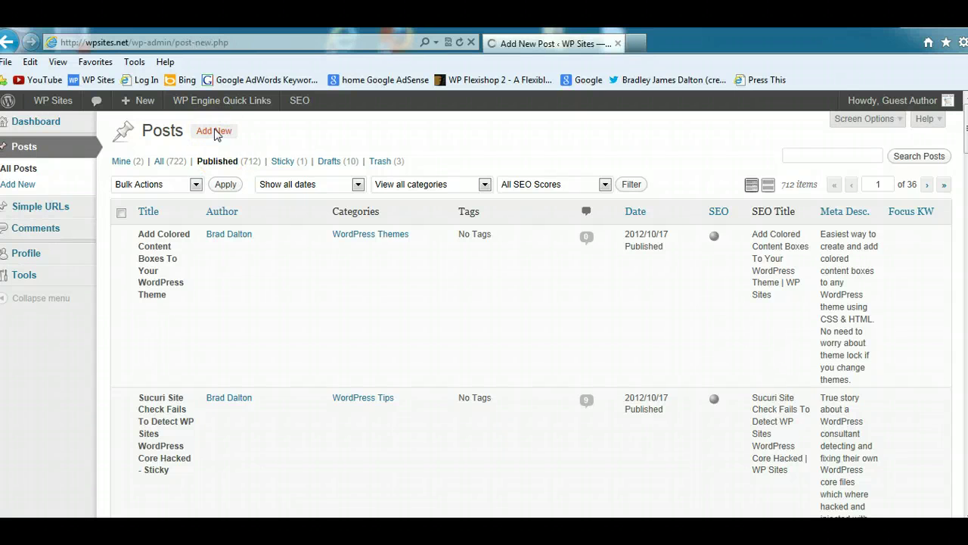
click(242, 505)
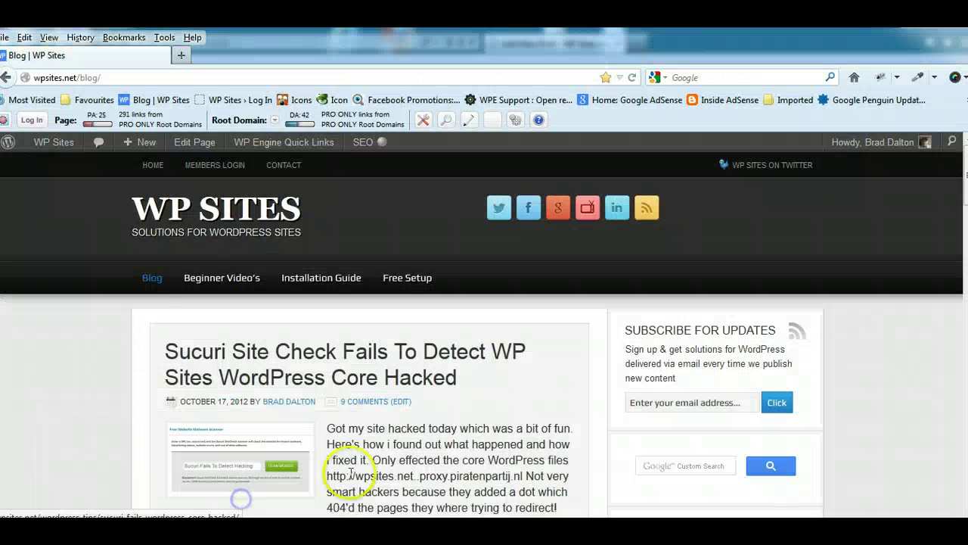
drag(567, 503, 359, 428)
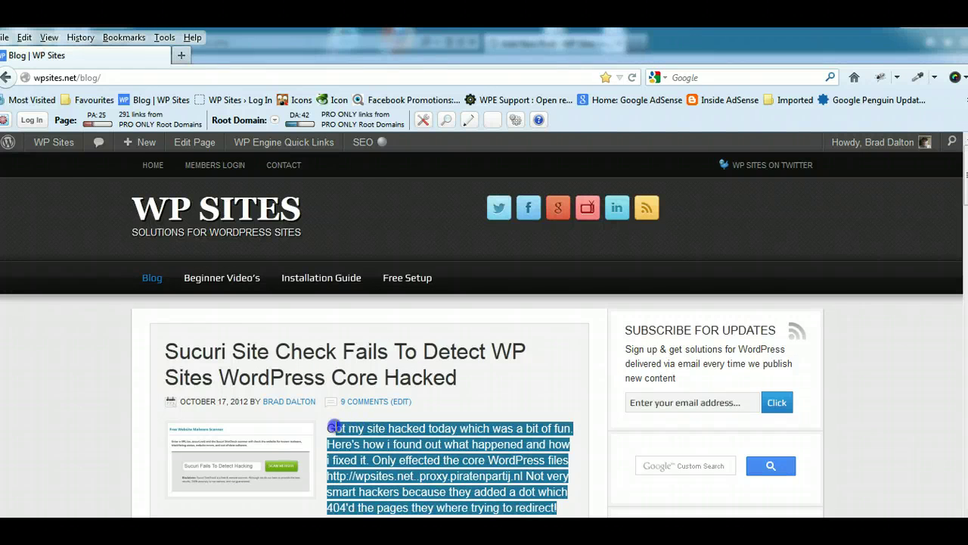
right_click(366, 429)
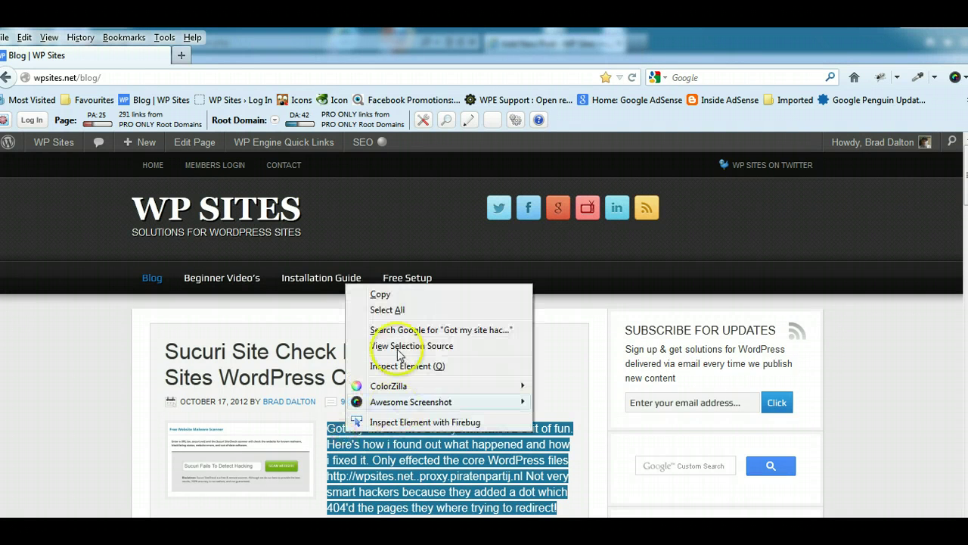
click(384, 293)
key(alt+Tab)
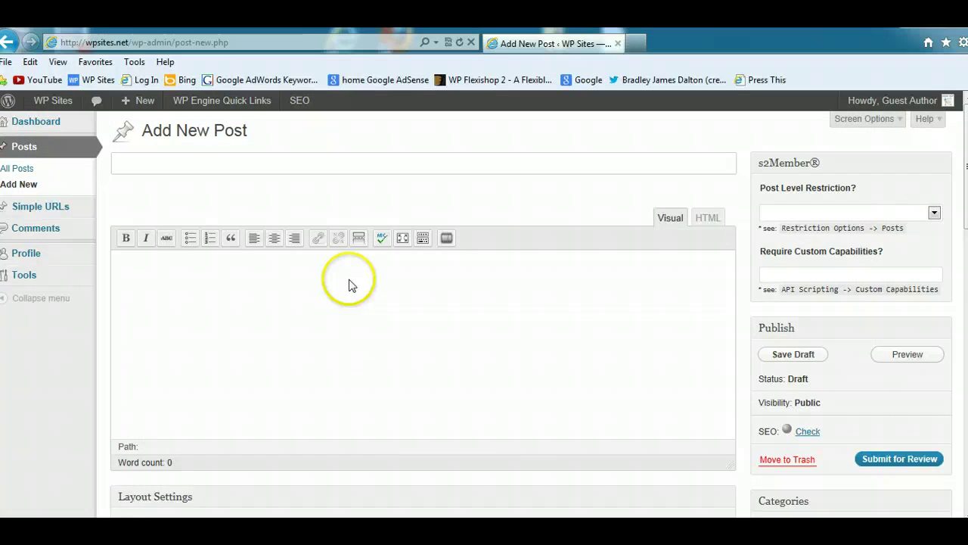
- Correct the title's wrongly capitalised E so it reads 'Demo Contributor Post'
click(311, 279)
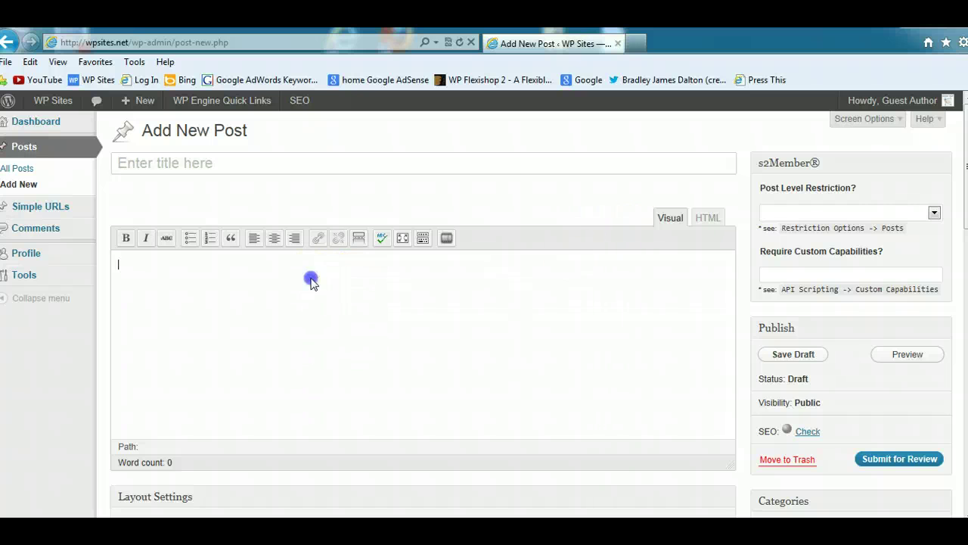
click(209, 168)
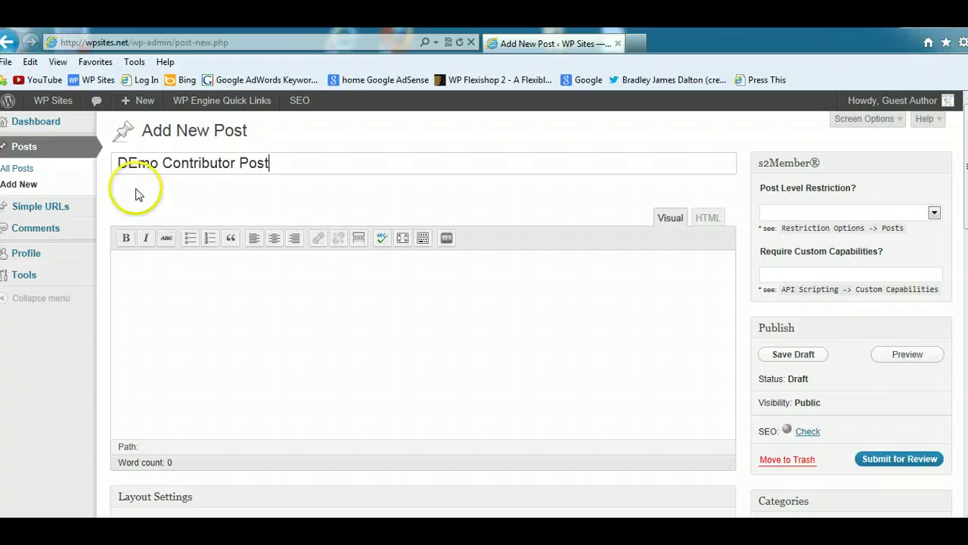
click(137, 163)
key(BackSpace)
text(e)
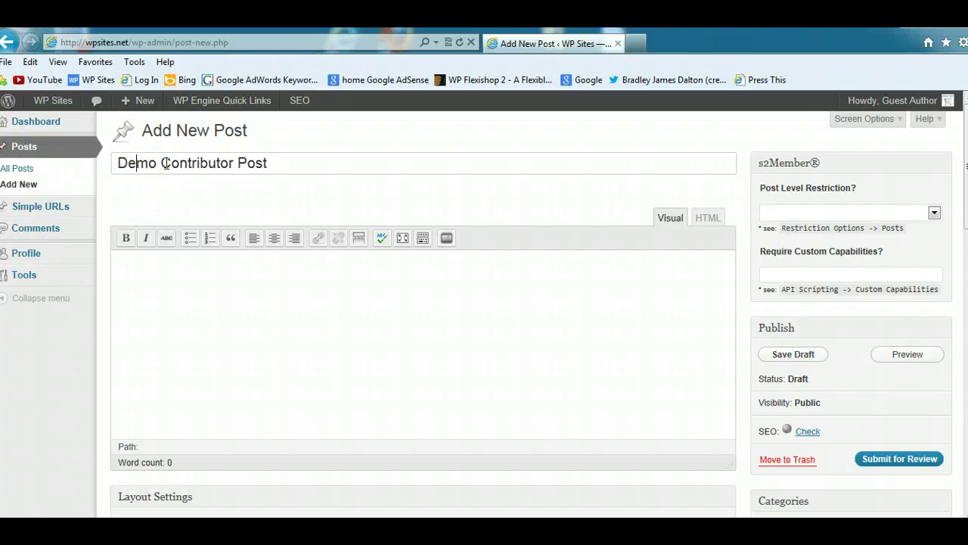
- Paste the five lines of hacked-site text into the body and save the draft
click(252, 302)
right_click(264, 299)
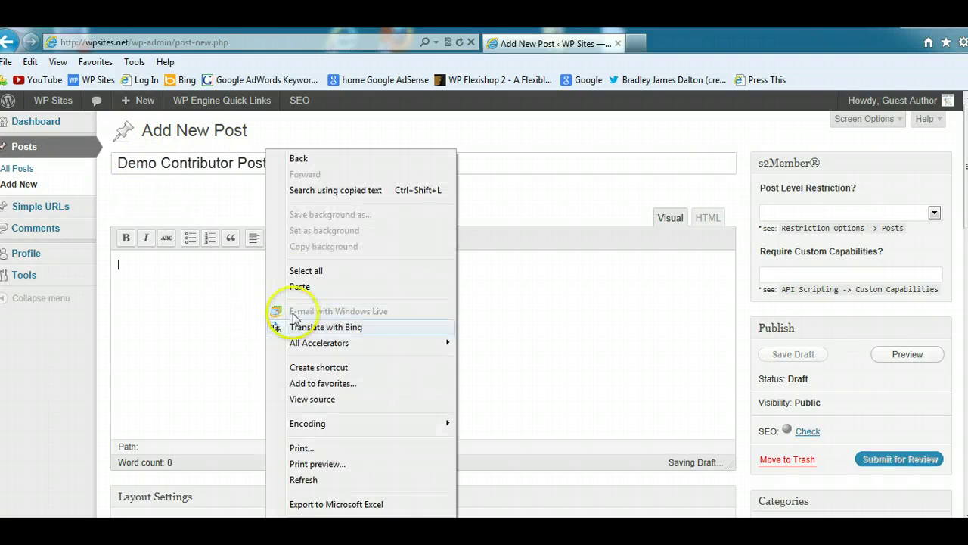
click(302, 282)
click(790, 355)
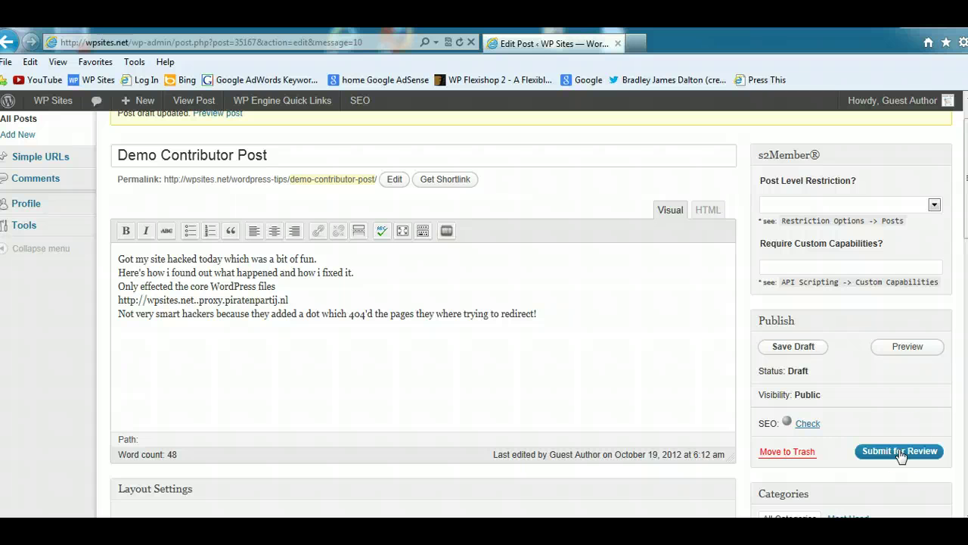
- Check the five-line body text, then send Demo Contributor Post to Pending Review
scroll(889, 303, down, 1)
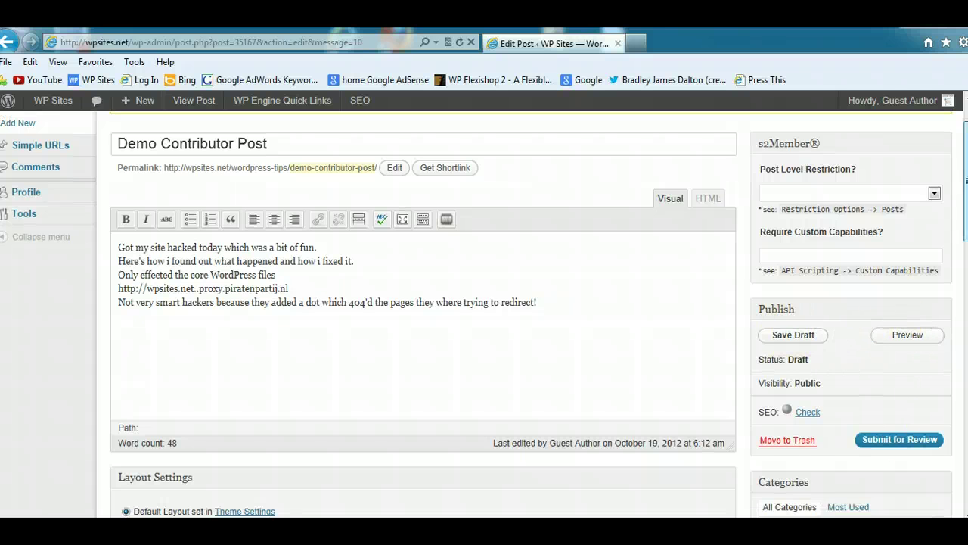
scroll(407, 400, down, 6)
scroll(407, 400, up, 7)
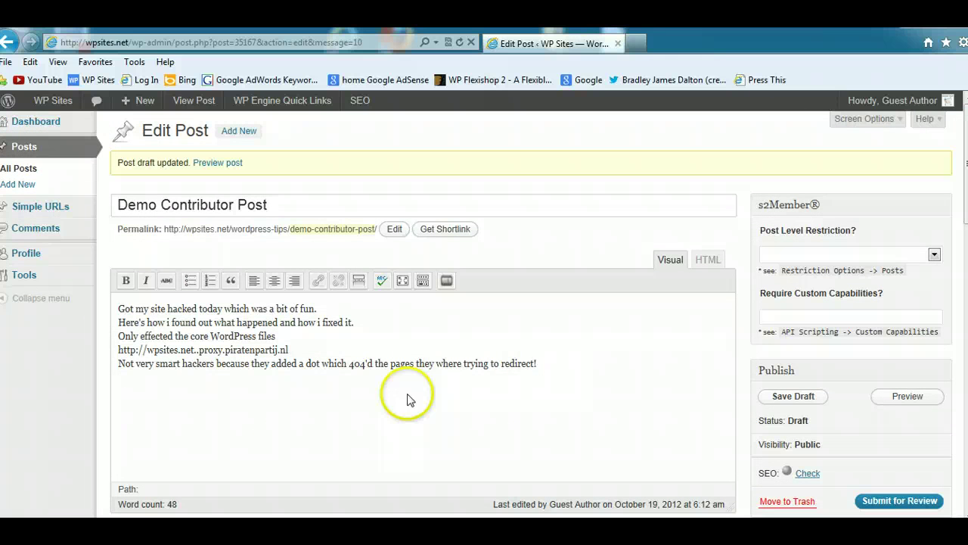
drag(577, 365, 110, 287)
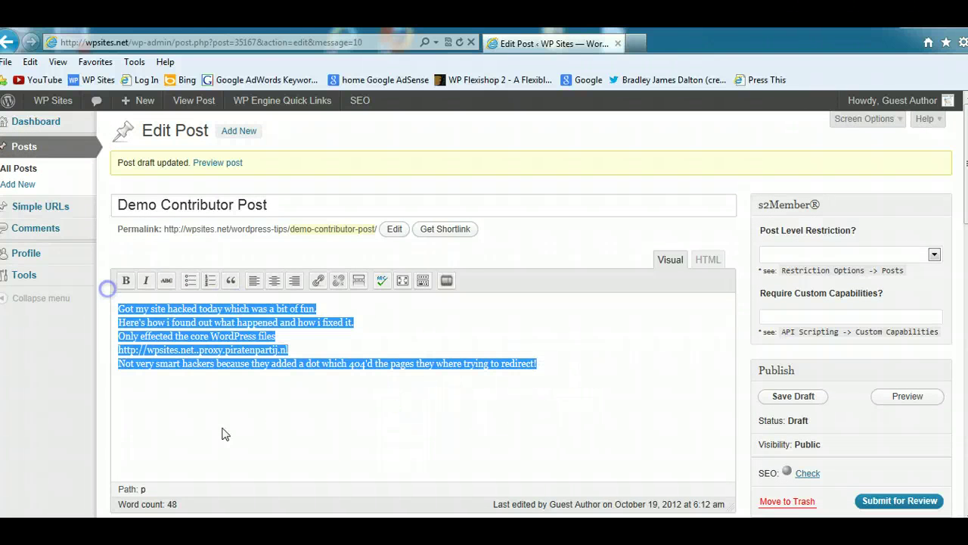
click(358, 423)
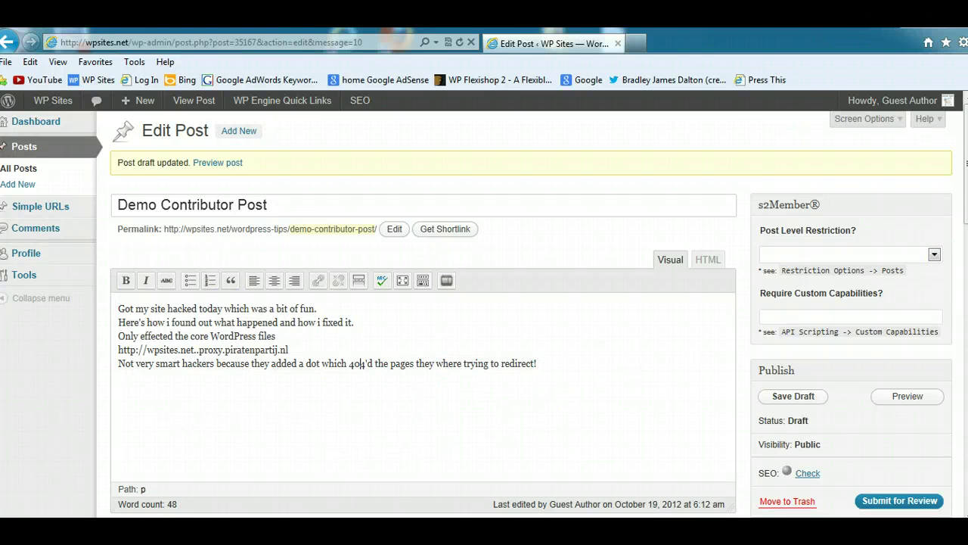
scroll(361, 364, down, 2)
click(897, 370)
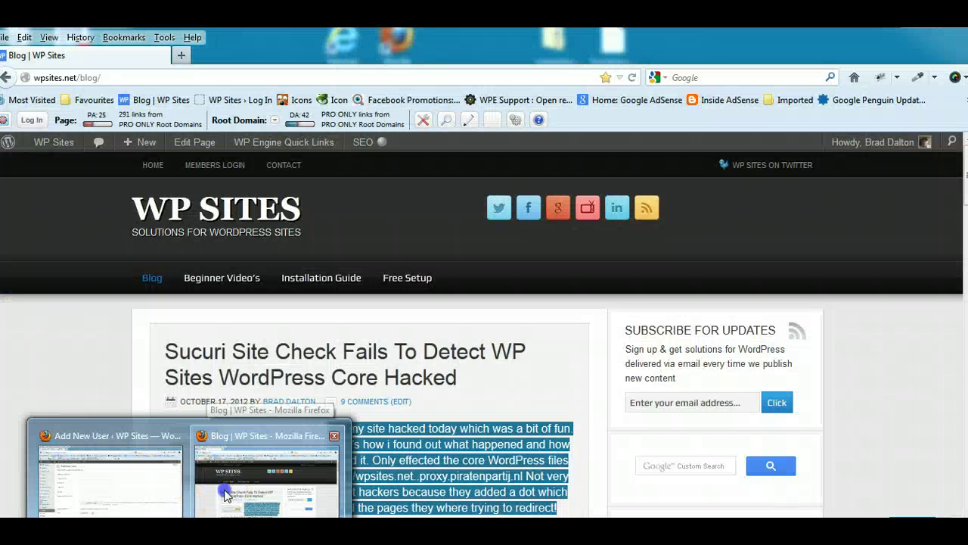
- As administrator, open WP Sites Dashboard > All Posts and filter to Pending, showing Demo Contributor Post
click(216, 488)
mouse_move(55, 144)
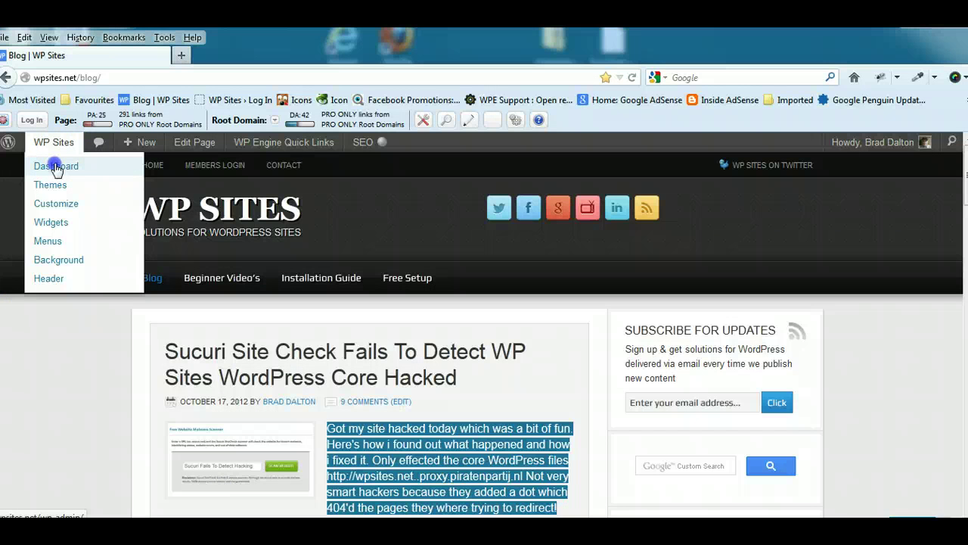
click(56, 168)
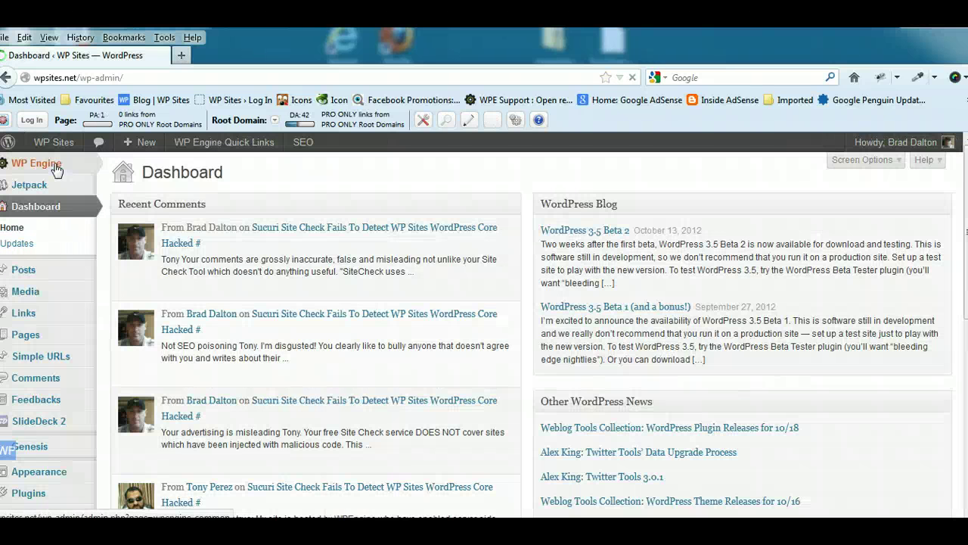
mouse_move(30, 269)
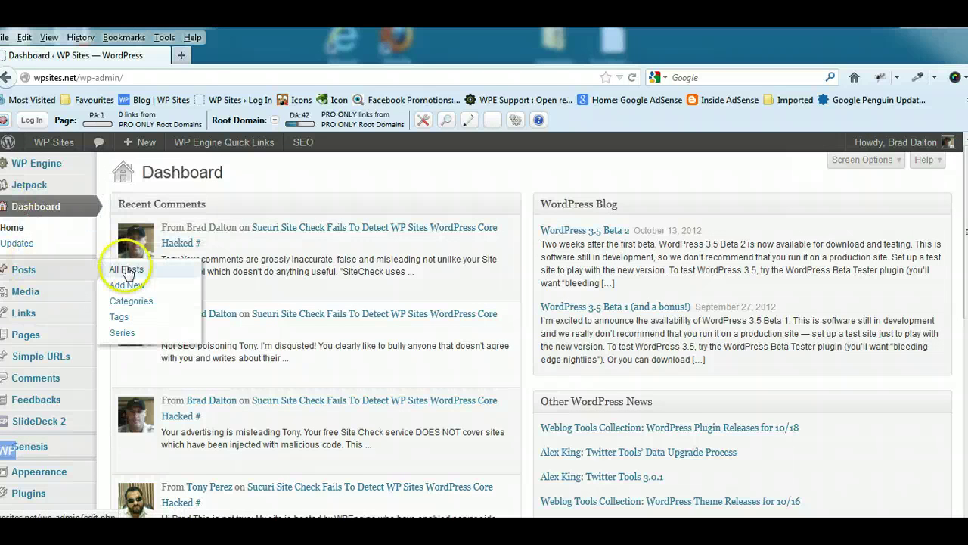
click(134, 269)
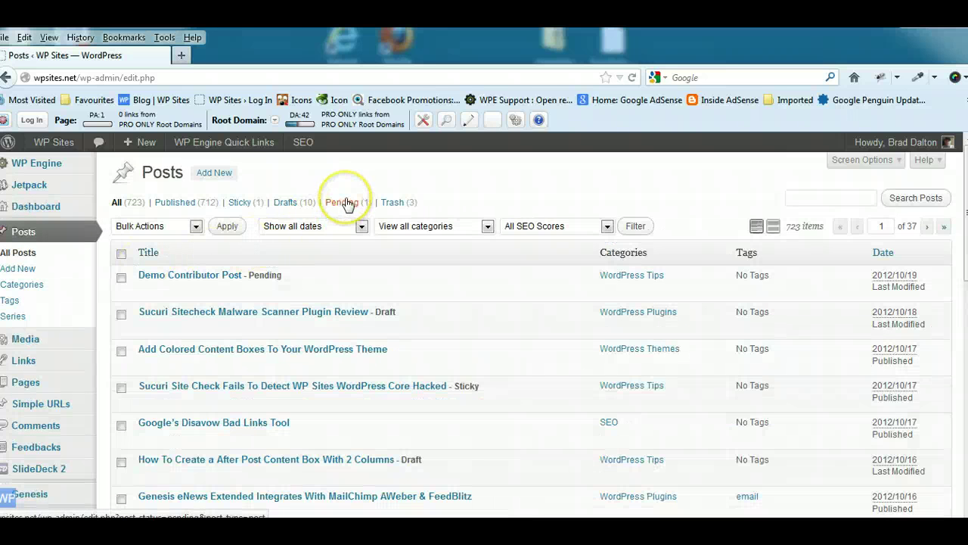
click(342, 202)
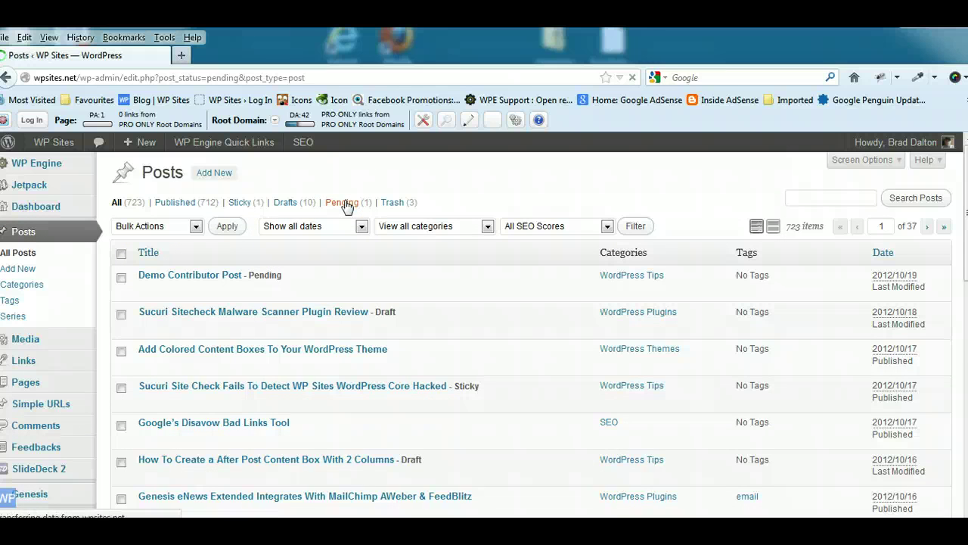
- Open Demo Contributor Post in Edit Post and look over its Pending Review body text
click(194, 275)
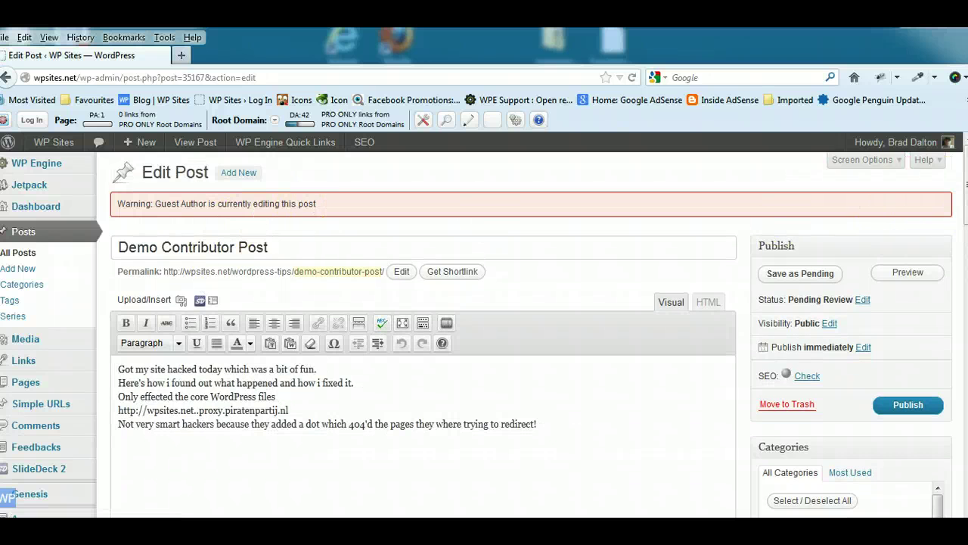
scroll(484, 333, down, 3)
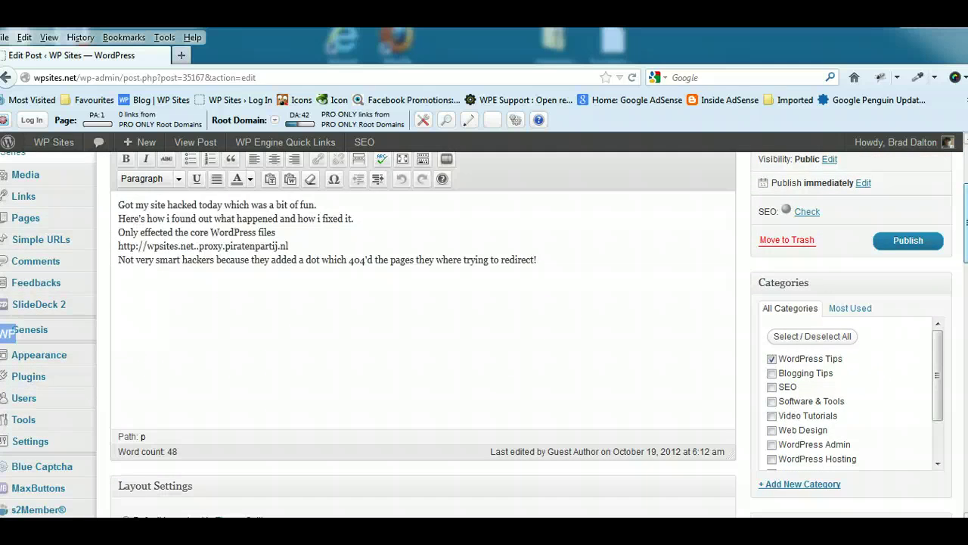
scroll(484, 333, up, 2)
scroll(676, 231, up, 1)
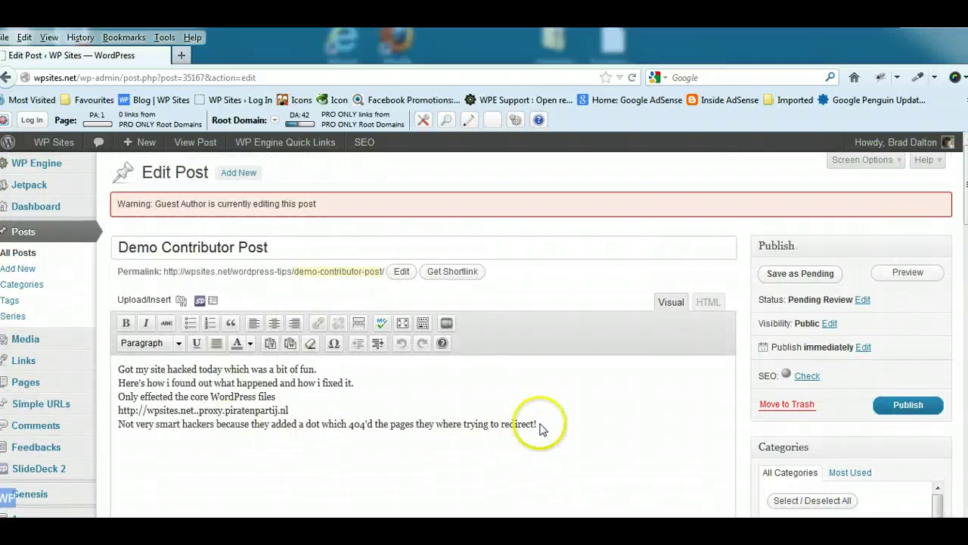
drag(539, 425, 136, 369)
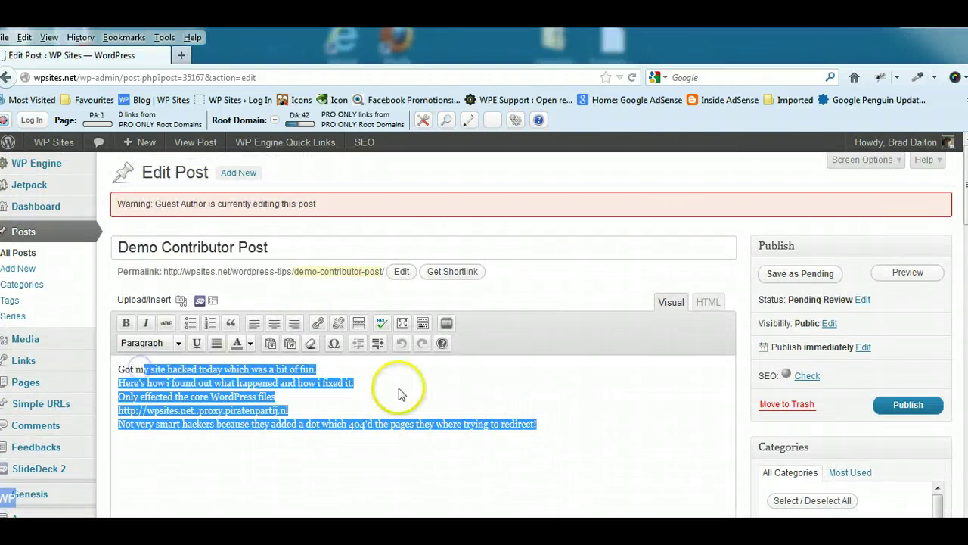
click(401, 388)
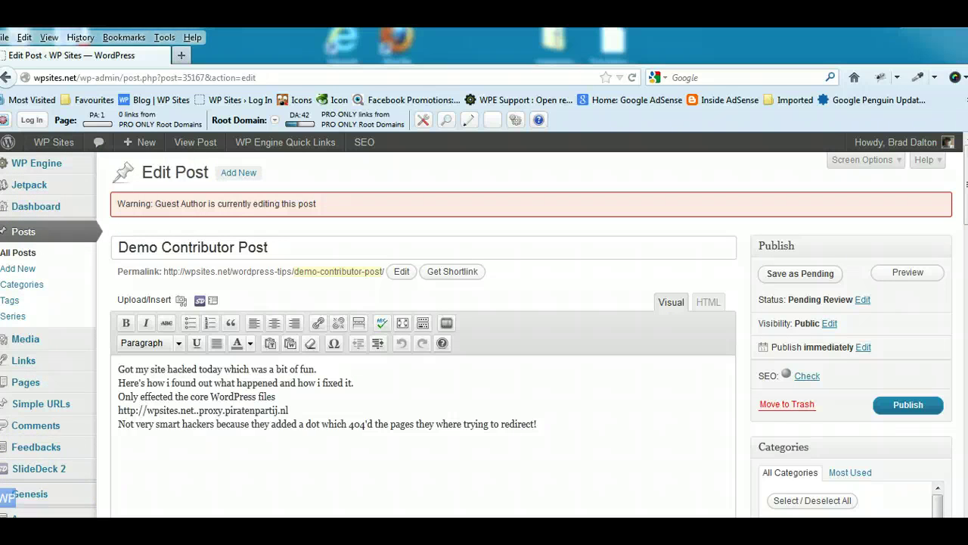
- Switch windows from the taskbar, bringing the local site's My First Post back into view
mouse_move(237, 522)
mouse_move(127, 494)
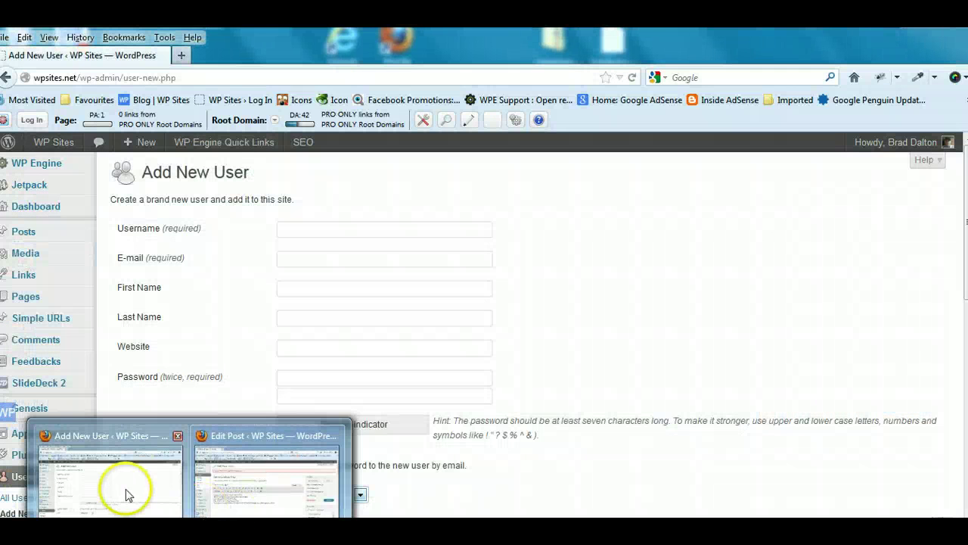
mouse_move(216, 491)
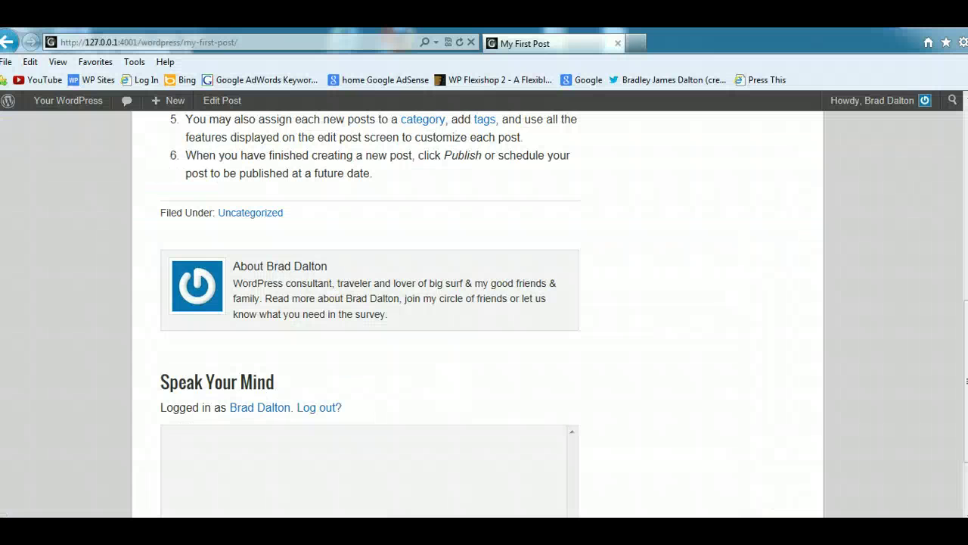
click(467, 470)
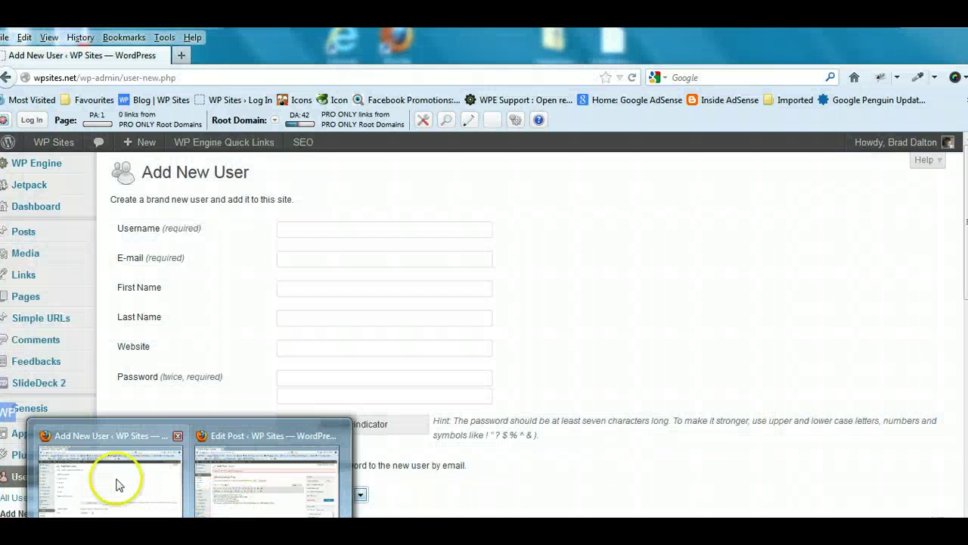
click(117, 484)
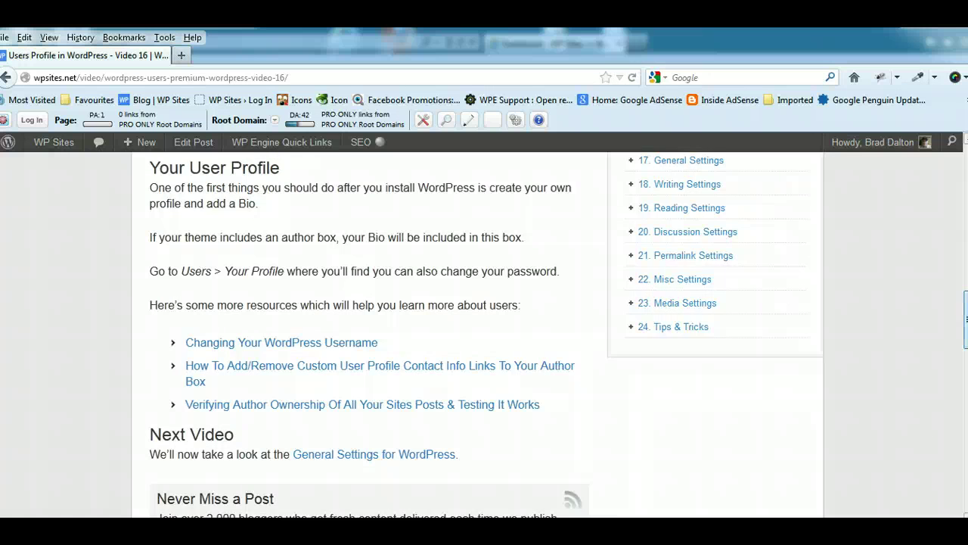
- Scroll the 'Users Profile in WordPress – Video 16' tutorial down to its resources and Next Video section
scroll(484, 333, up, 9)
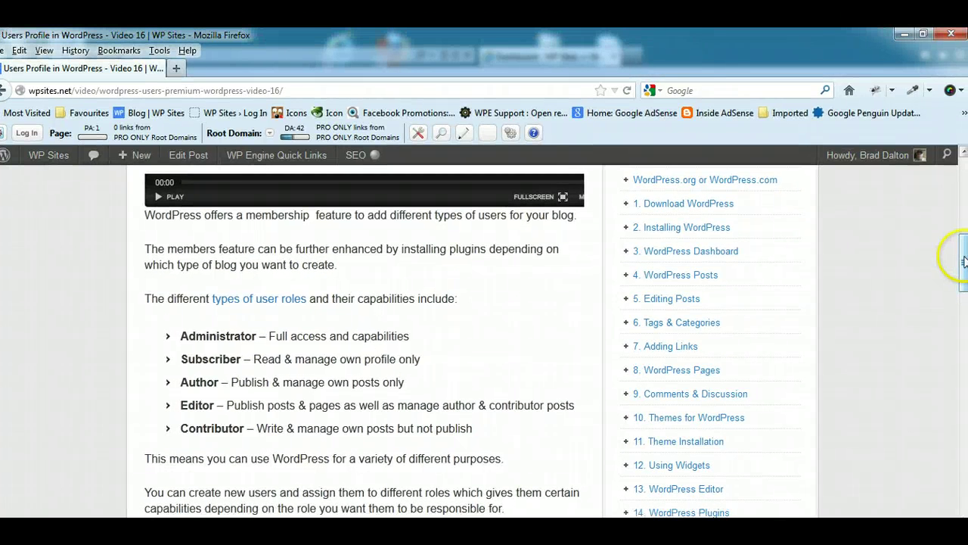
drag(964, 261, 963, 354)
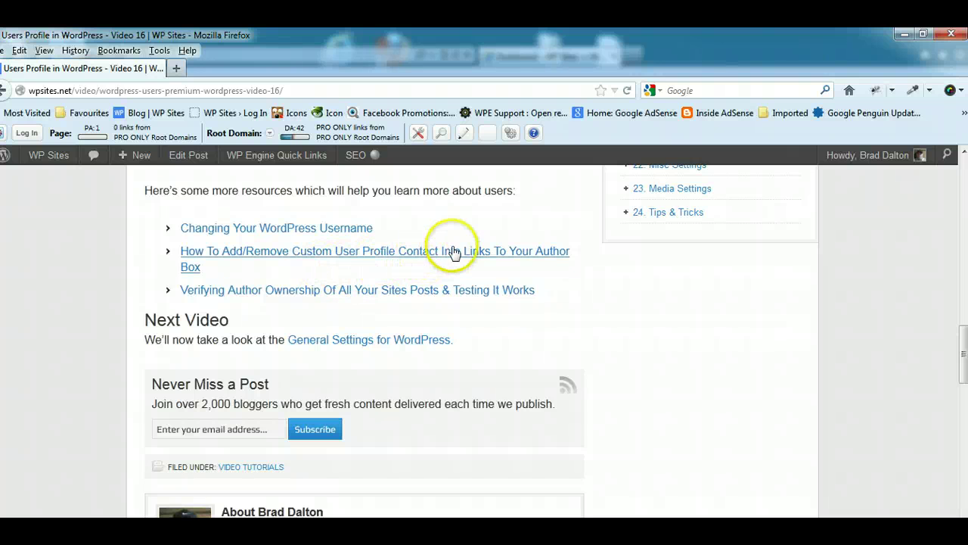
- Return to the contributor's Internet Explorer dashboard and scroll through the Profile page's personal options
mouse_move(91, 514)
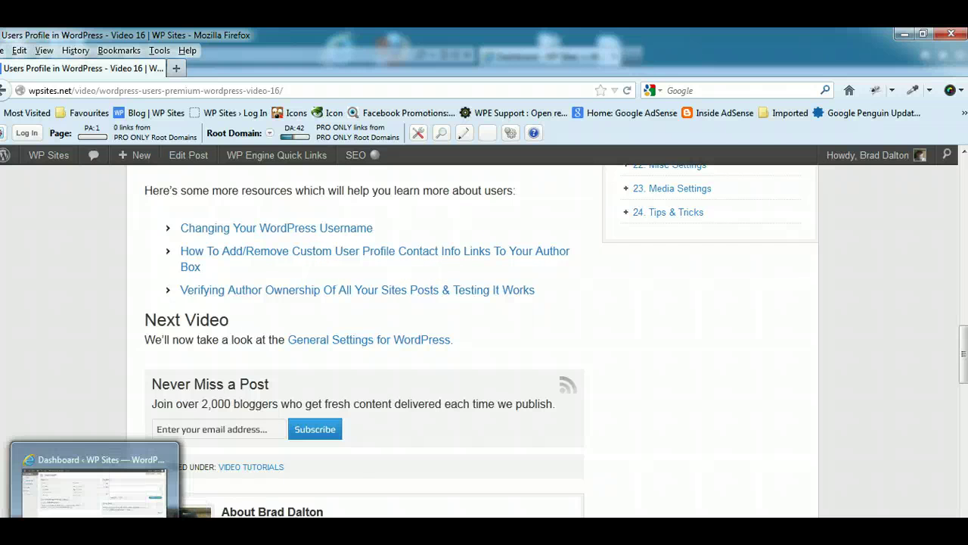
click(93, 492)
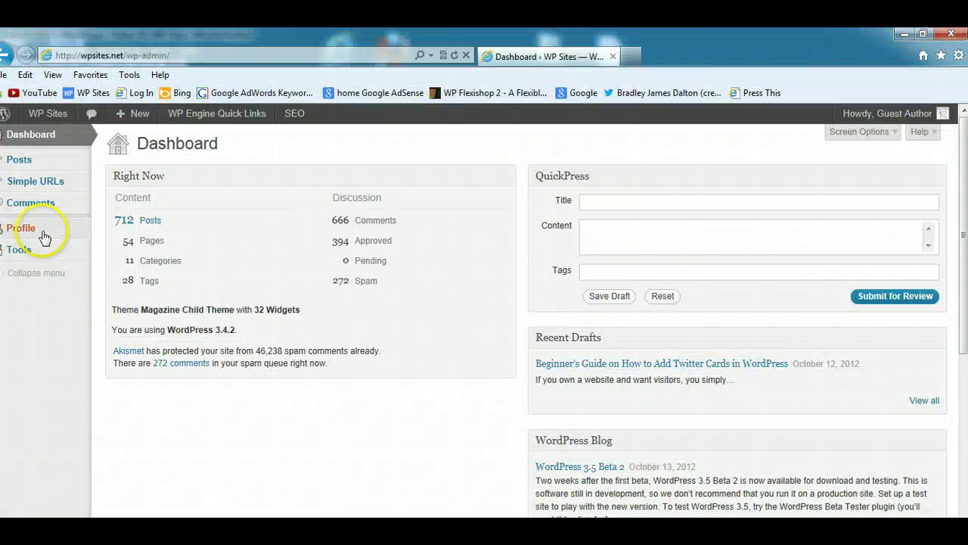
click(76, 232)
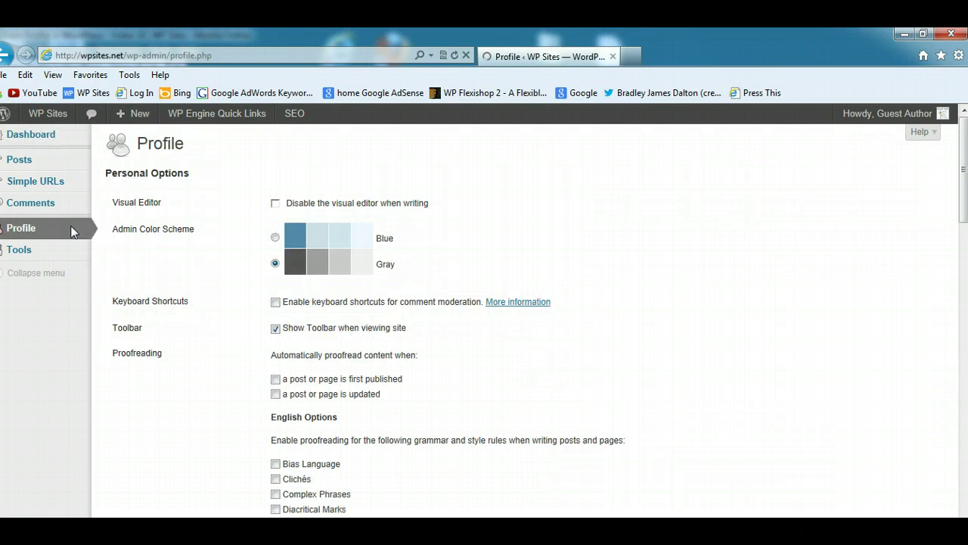
click(108, 238)
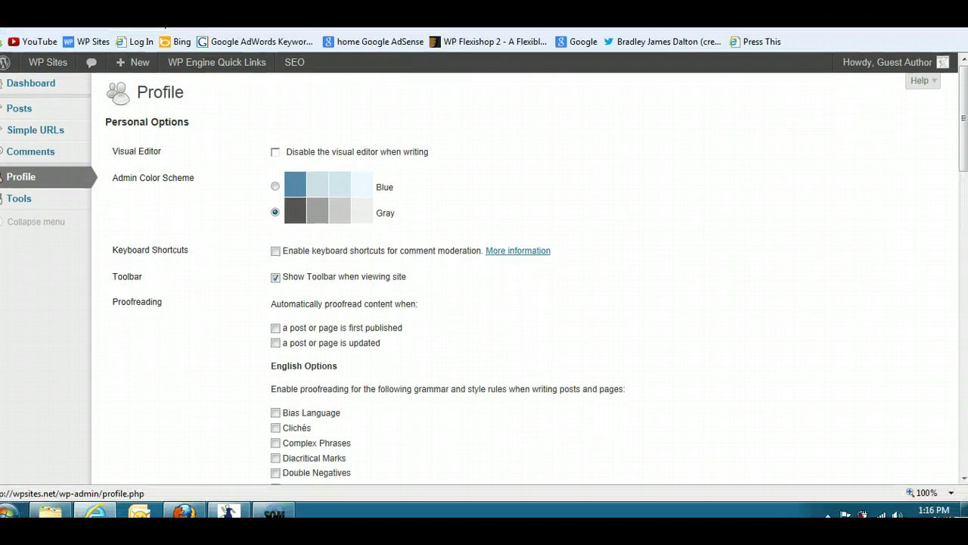
drag(955, 151, 951, 329)
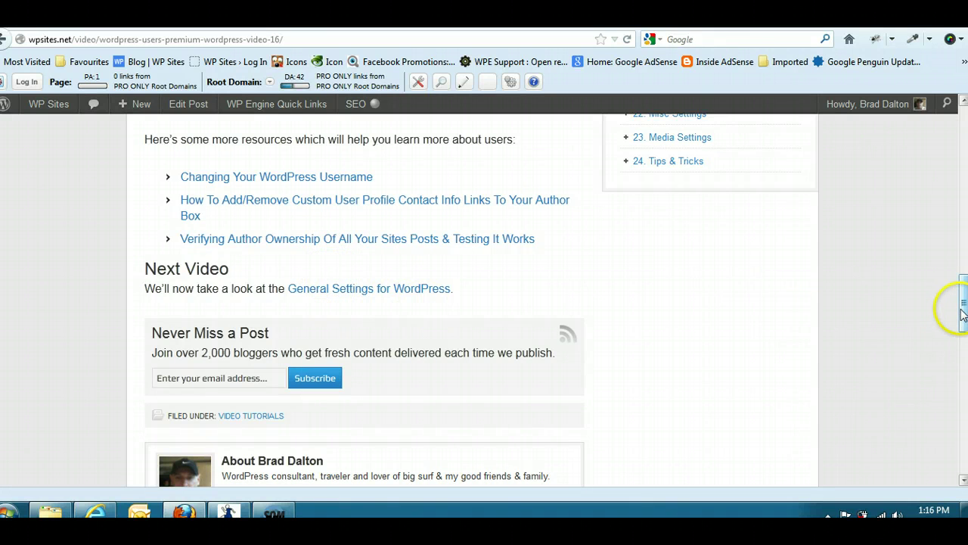
drag(963, 314, 963, 273)
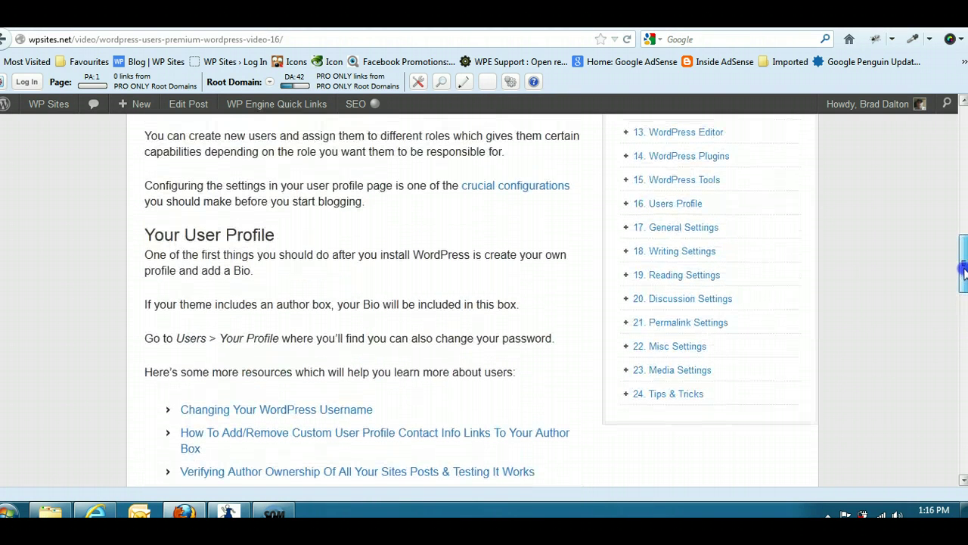